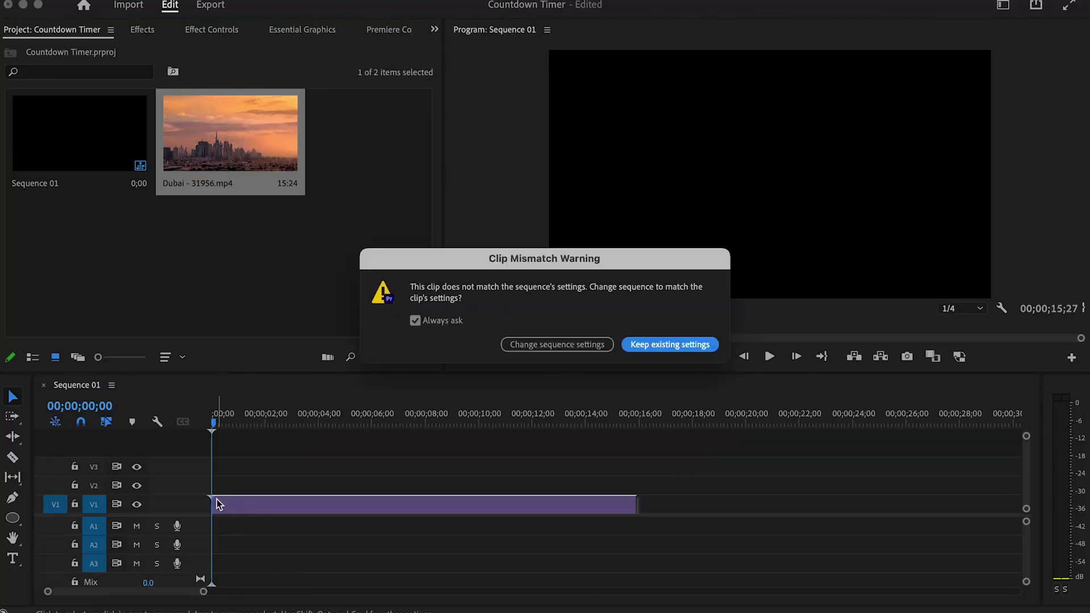
Step: Keep the existing sequence settings so Dubai - 31956.mp4 lands on V1 of Sequence 01
left_click(671, 348)
Step: Create a new 1920x1080 Transparent Video item in the Project panel
right_click(299, 277)
mouse_move(341, 355)
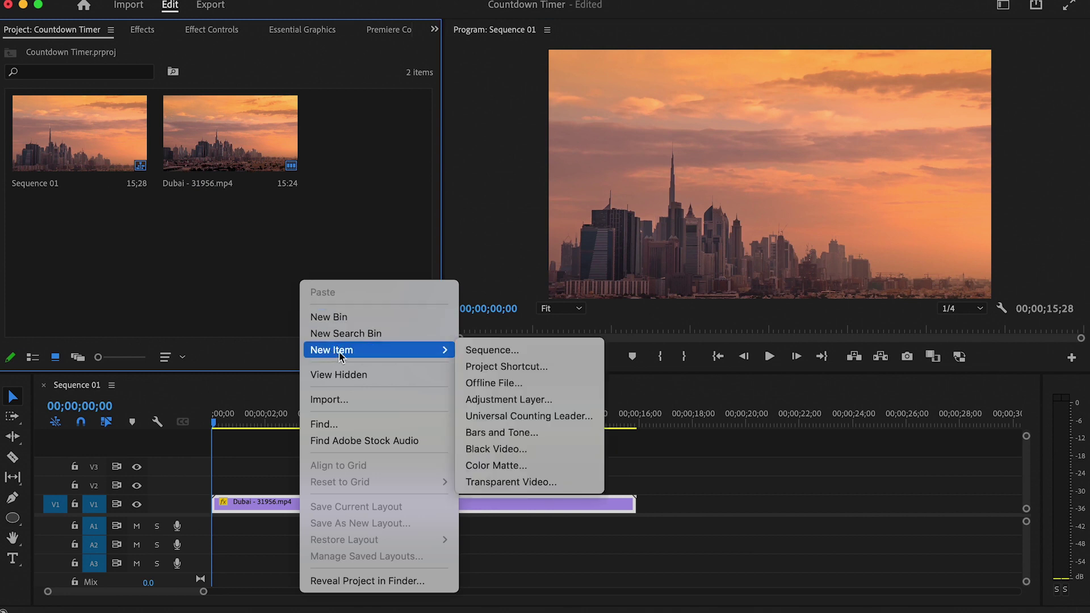
left_click(493, 482)
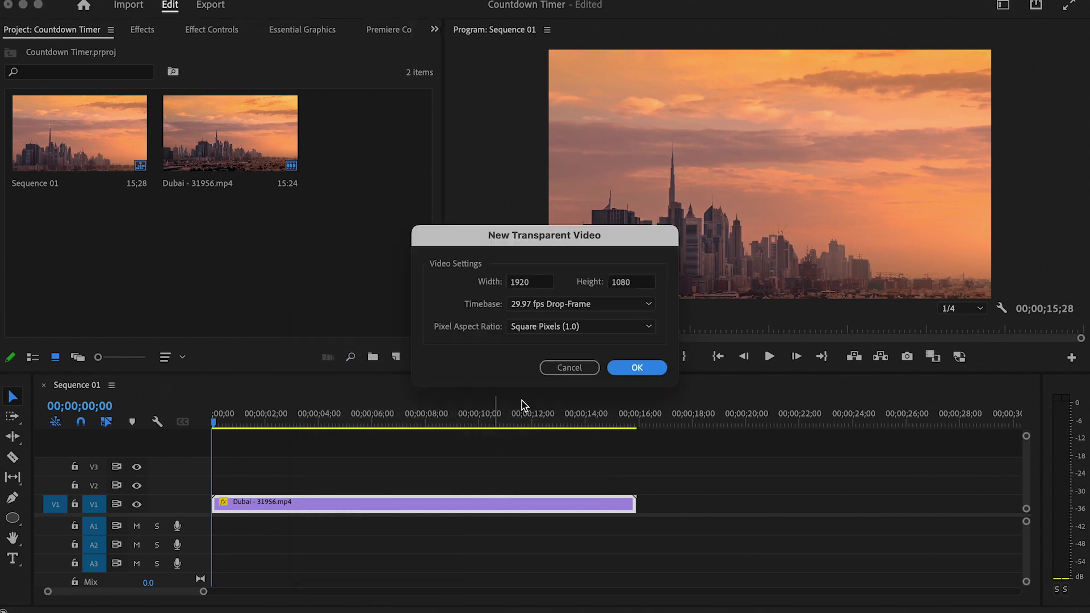
left_click(628, 369)
Step: Place the Transparent Video on V2 above the Dubai clip and trim it to about 10 seconds
left_click_drag(373, 134, 221, 484)
left_click_drag(345, 483, 470, 477)
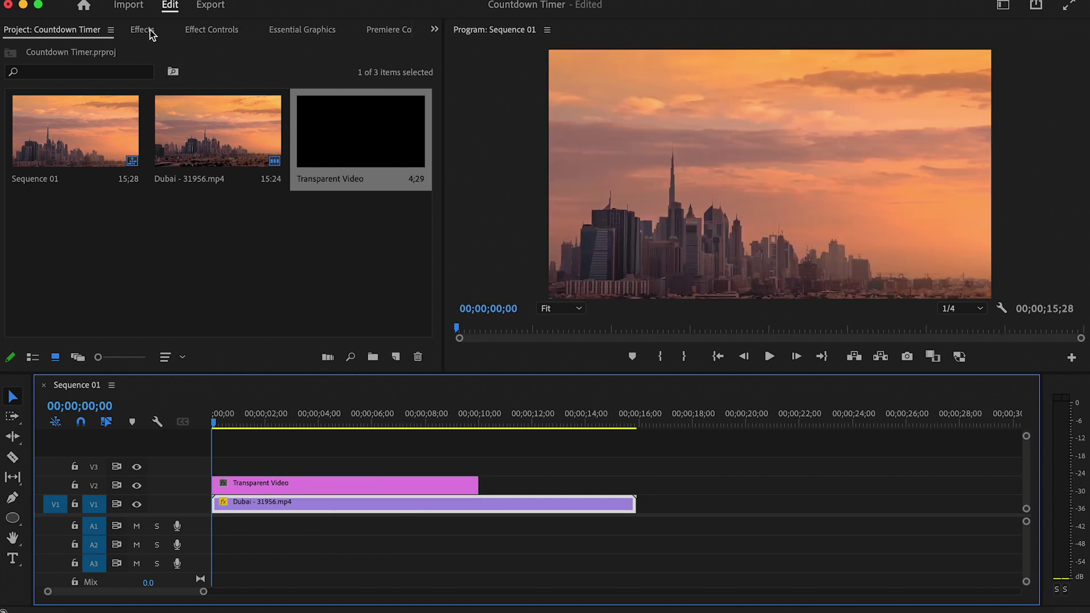
left_click(142, 29)
Step: Search Effects for 'timec' and apply Timecode to the Transparent Video clip
left_click(136, 50)
type("time")
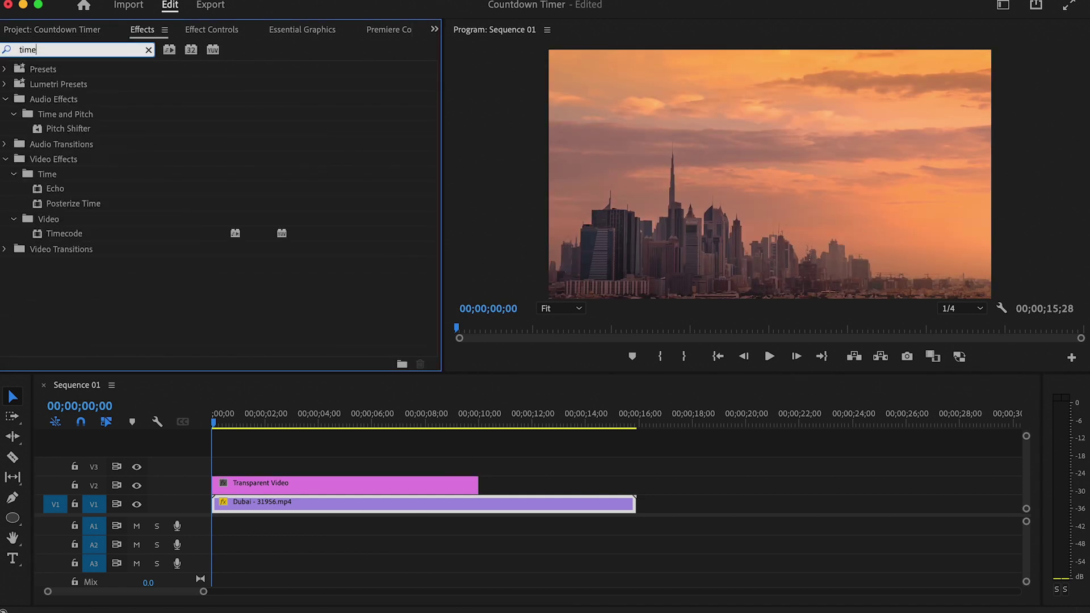
type("code")
left_click_drag(134, 158, 294, 484)
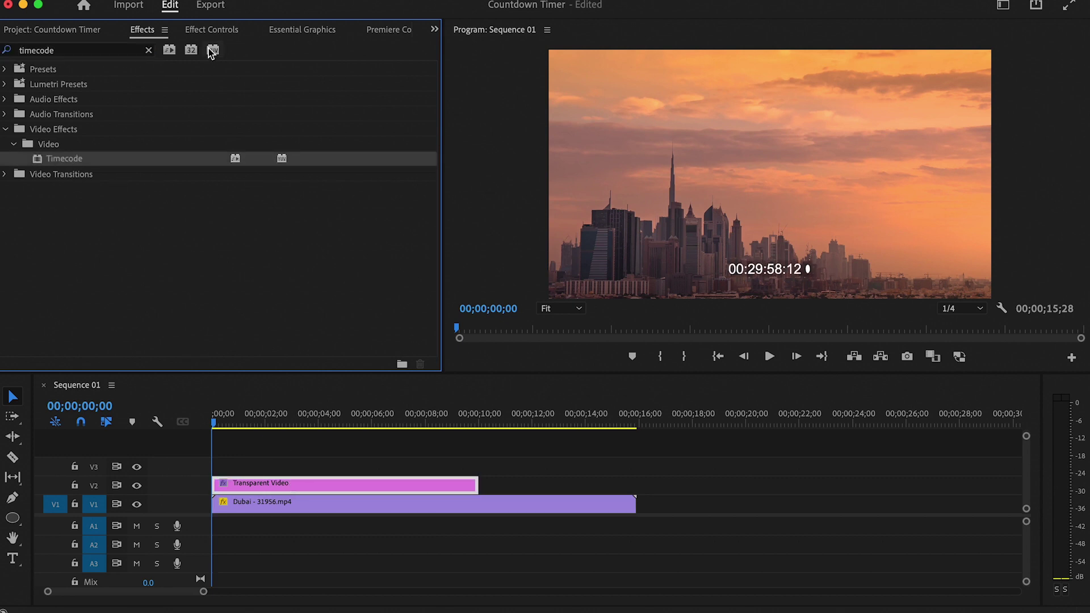
Step: Turn off the Field Symbol in the Timecode's Effect Controls
left_click(219, 34)
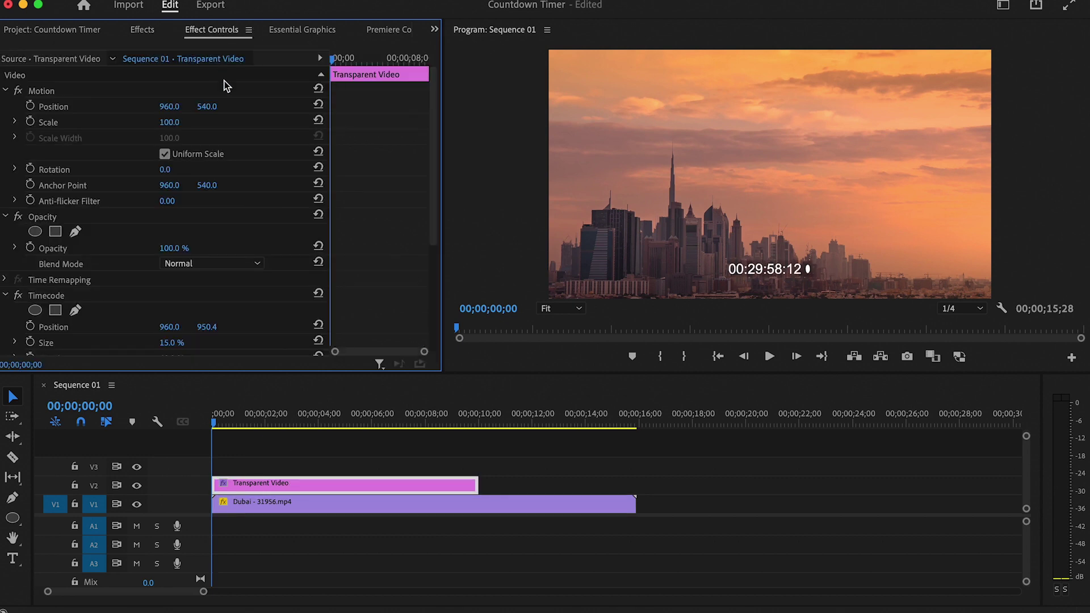
scroll(251, 210, "down", 5)
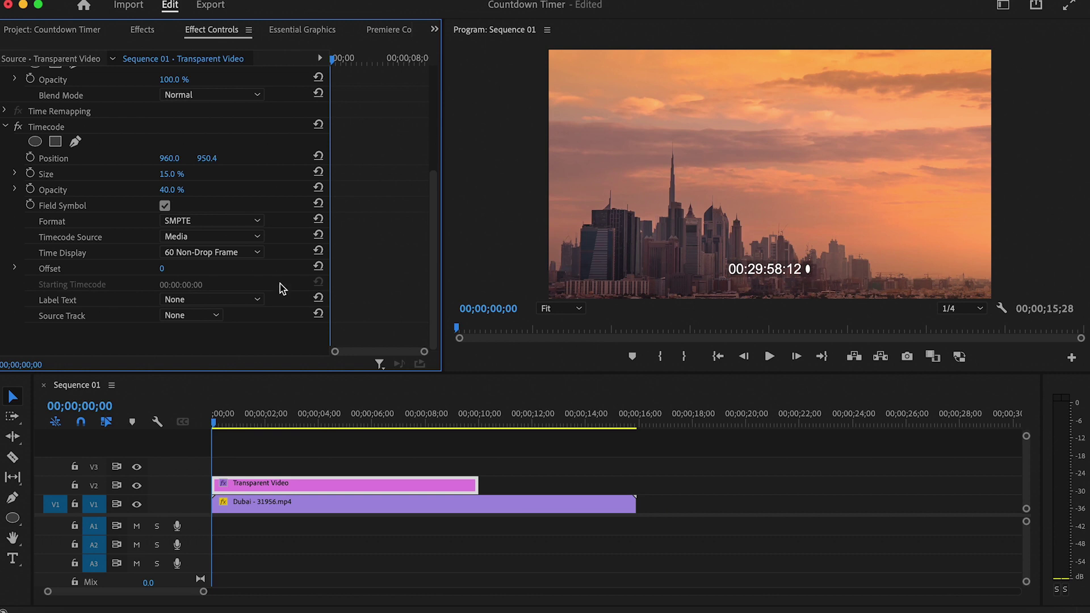
left_click(166, 206)
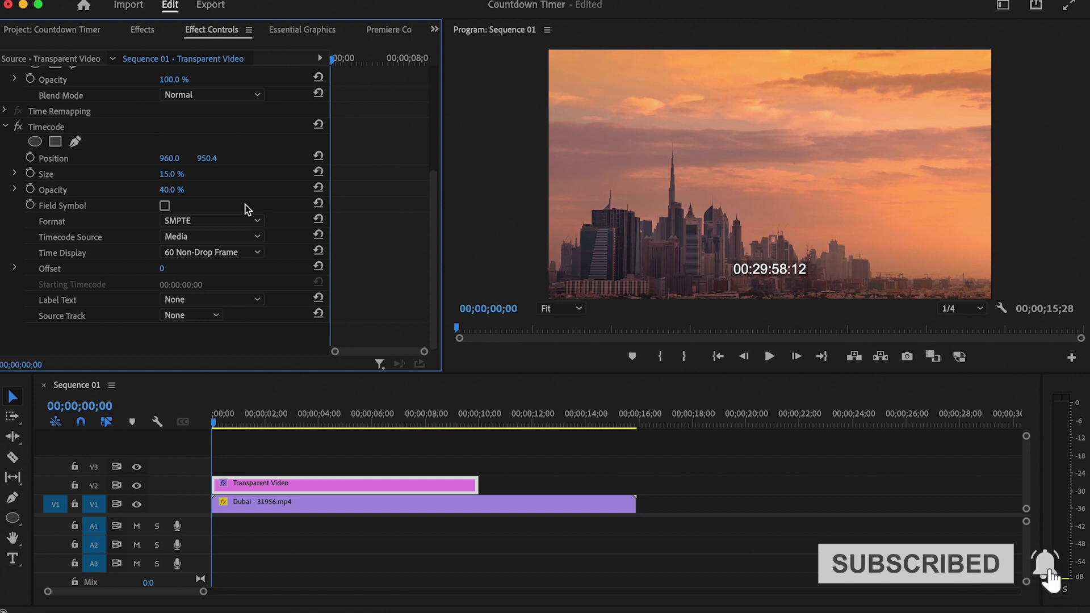
left_click(235, 236)
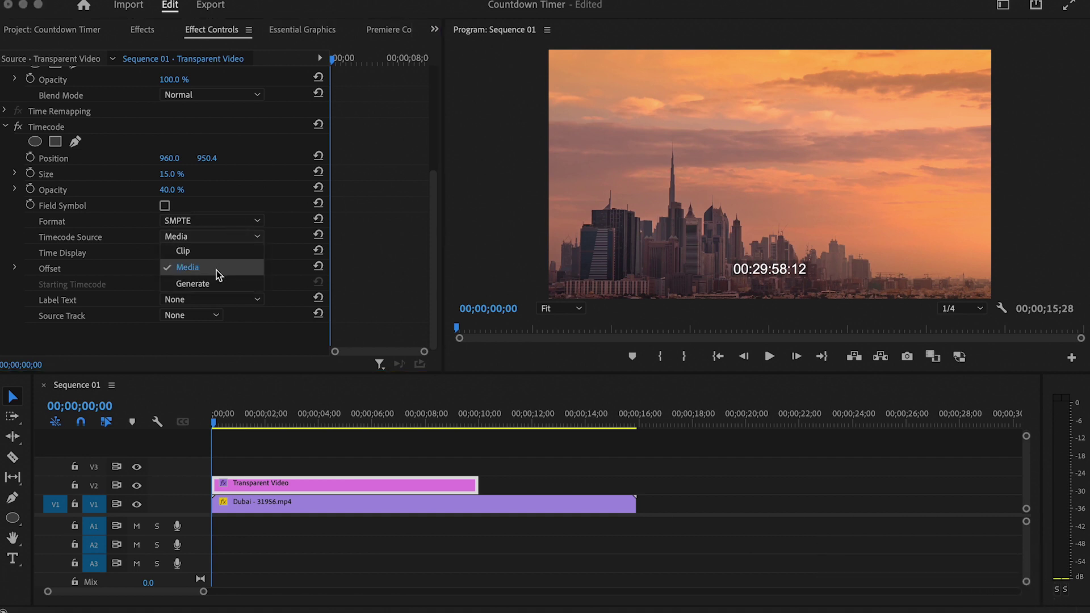
Step: Set the Timecode Source to Generate and Time Display to 30 Drop Frame
left_click(208, 285)
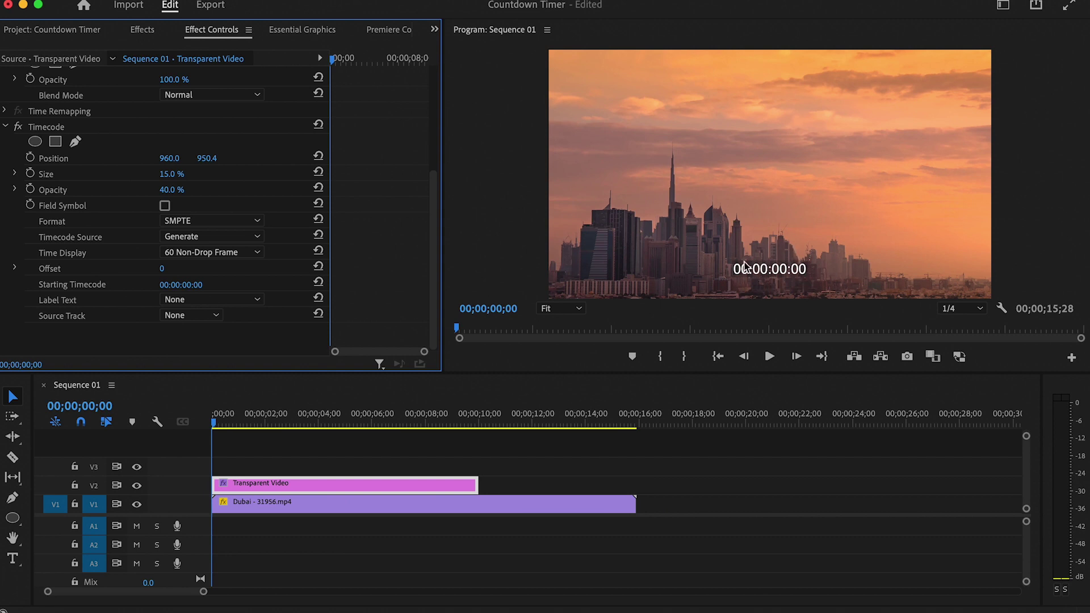
left_click(229, 255)
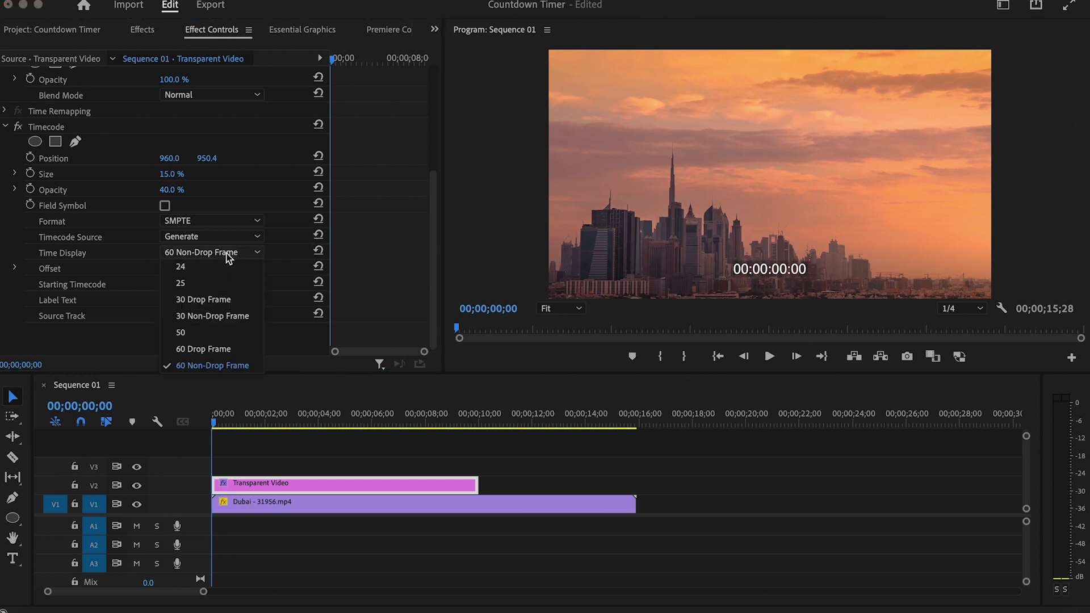
left_click(223, 301)
Step: Set the timecode opacity to 45% and shift it right toward frame centre (X 942)
left_click_drag(171, 190, 209, 174)
left_click(181, 189)
type("45")
key("Return")
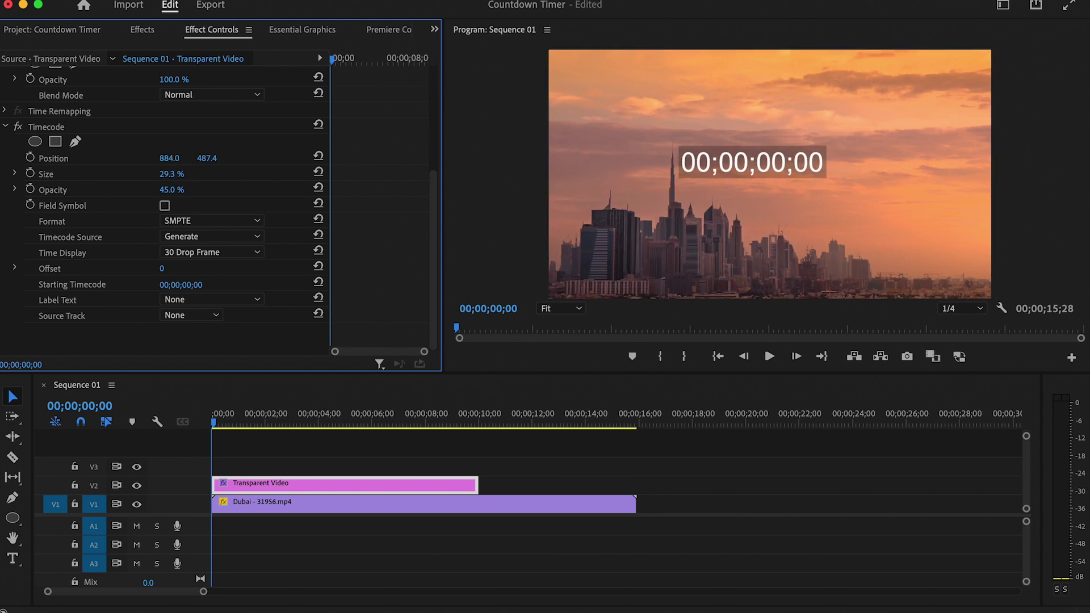
left_click_drag(692, 179, 706, 180)
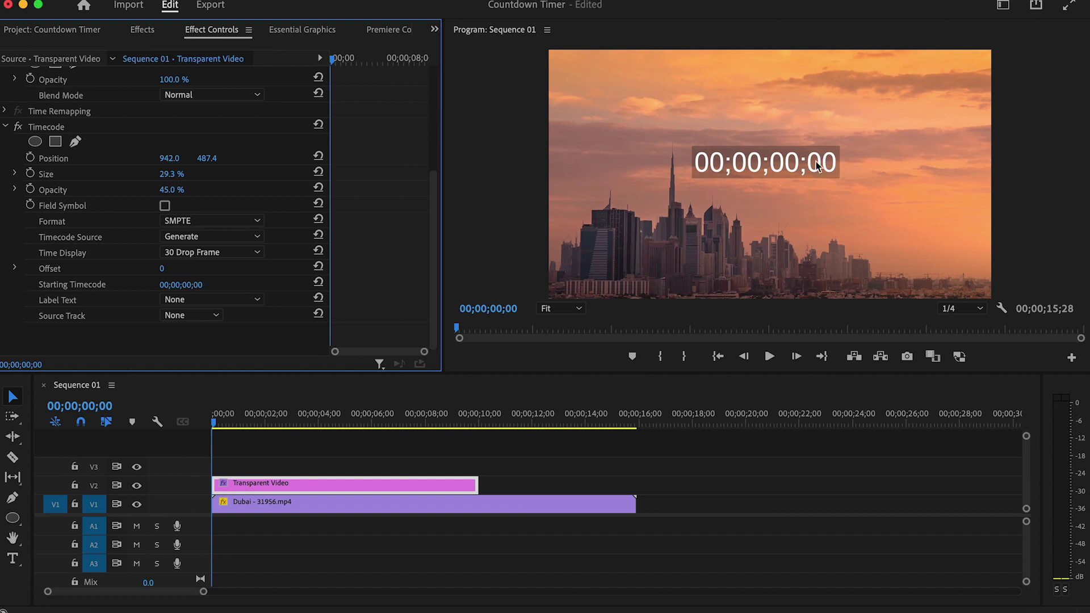
Step: Search Effects for 'crop' and apply Crop to the Transparent Video clip
left_click(142, 30)
left_click(148, 50)
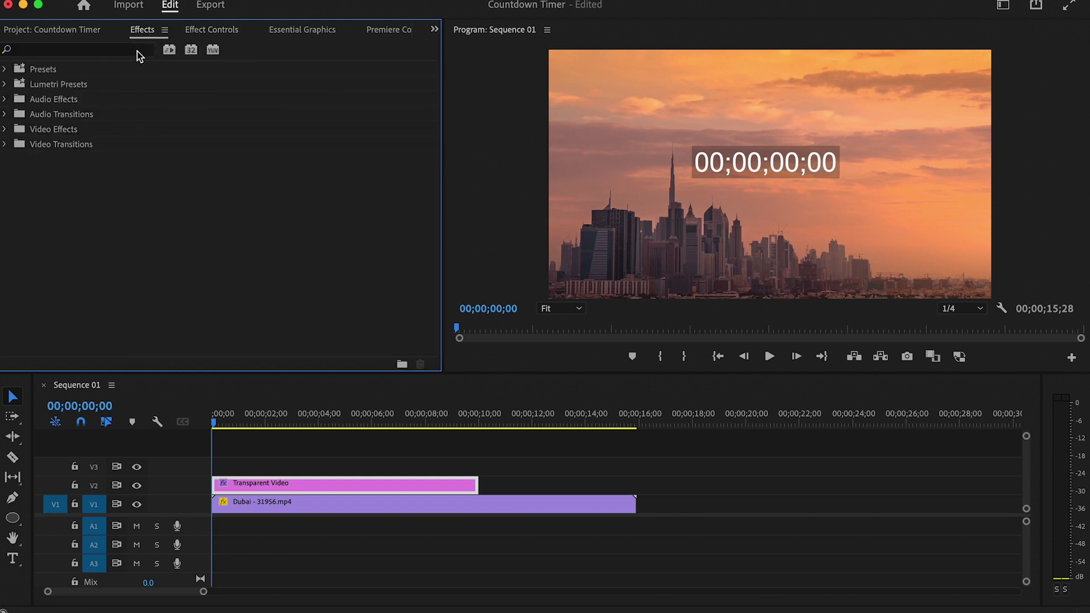
left_click(136, 50)
type("crop")
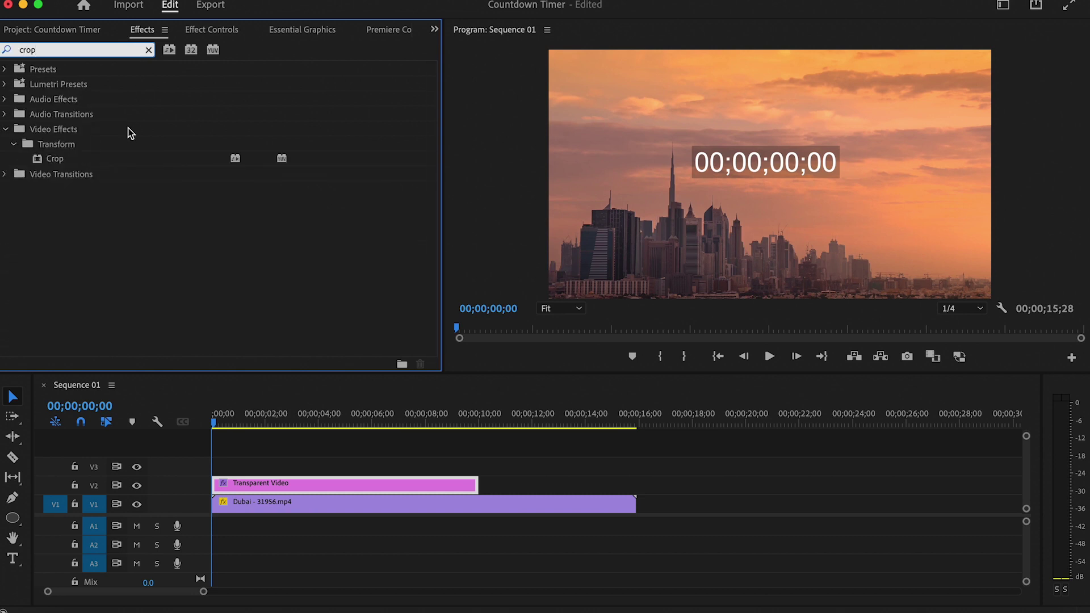
left_click_drag(83, 161, 279, 483)
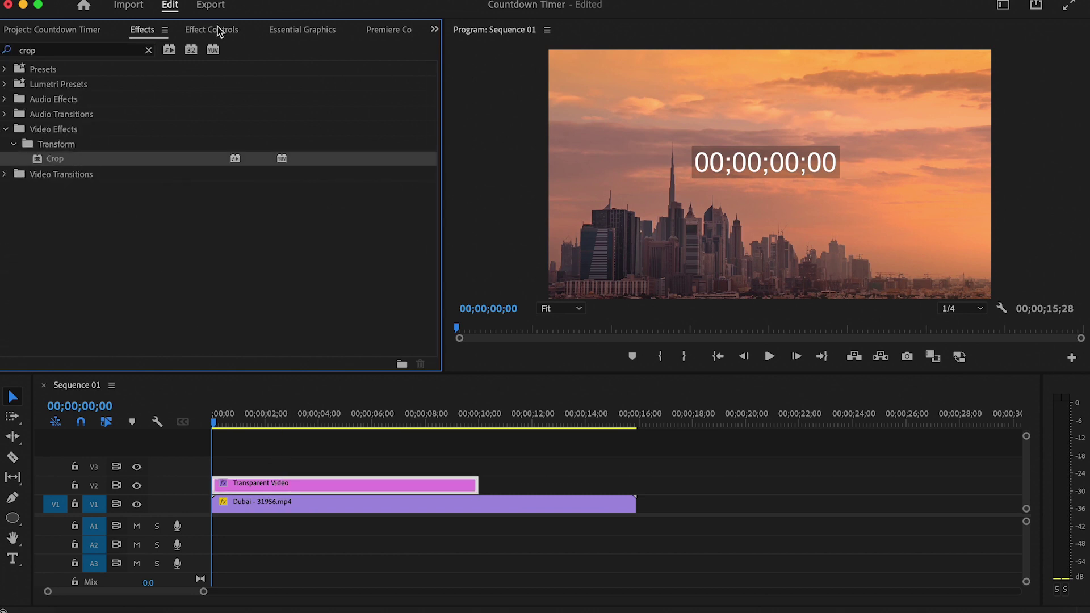
Step: Crop the timecode 41% from the left and 43.2% from the right
left_click(219, 32)
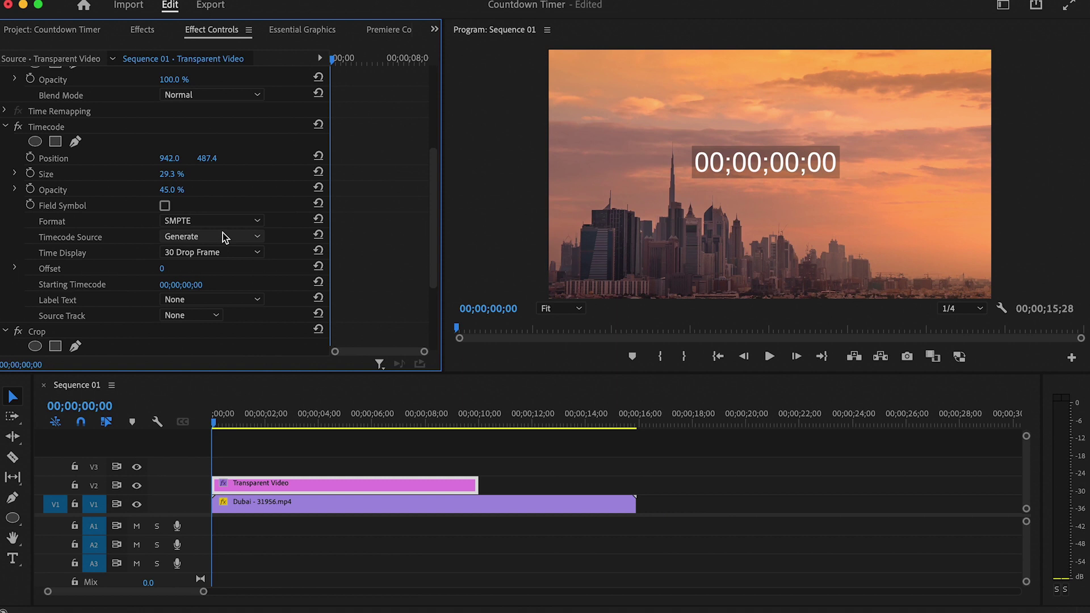
scroll(142, 263, "down", 4)
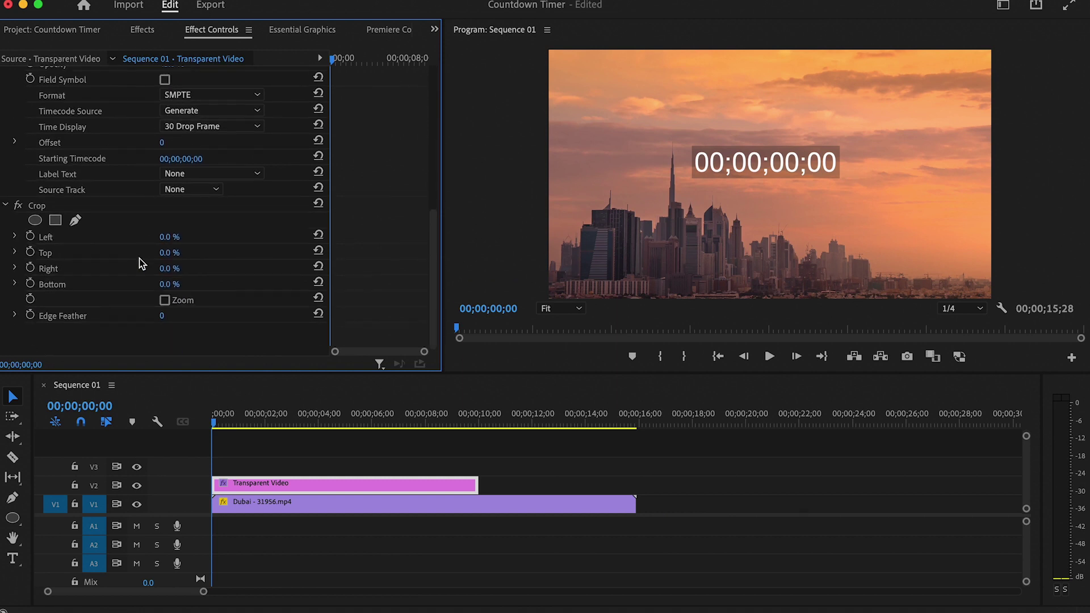
left_click(87, 207)
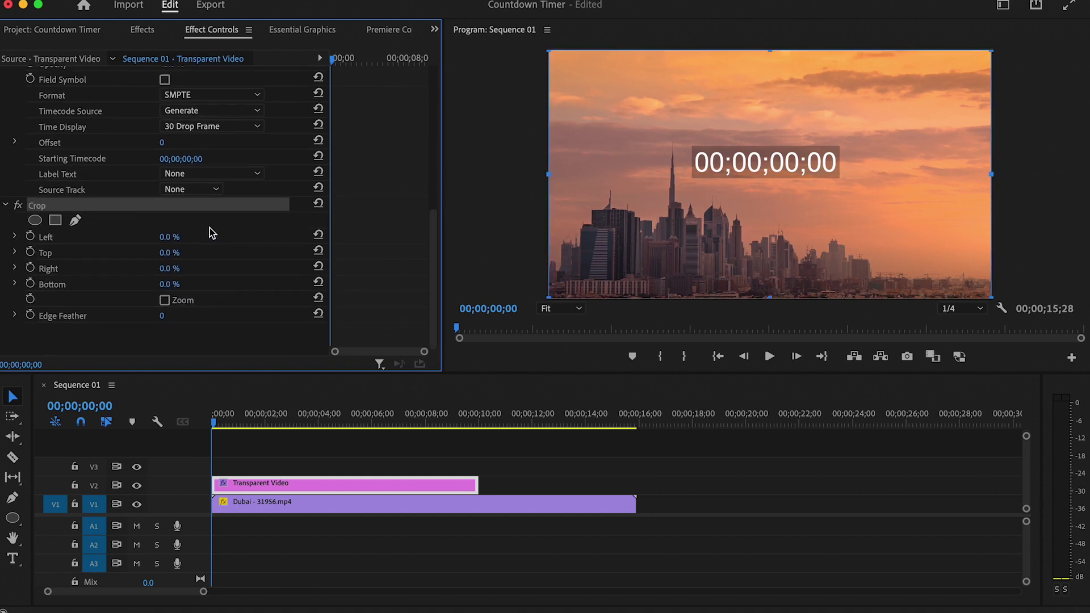
left_click_drag(553, 176, 731, 175)
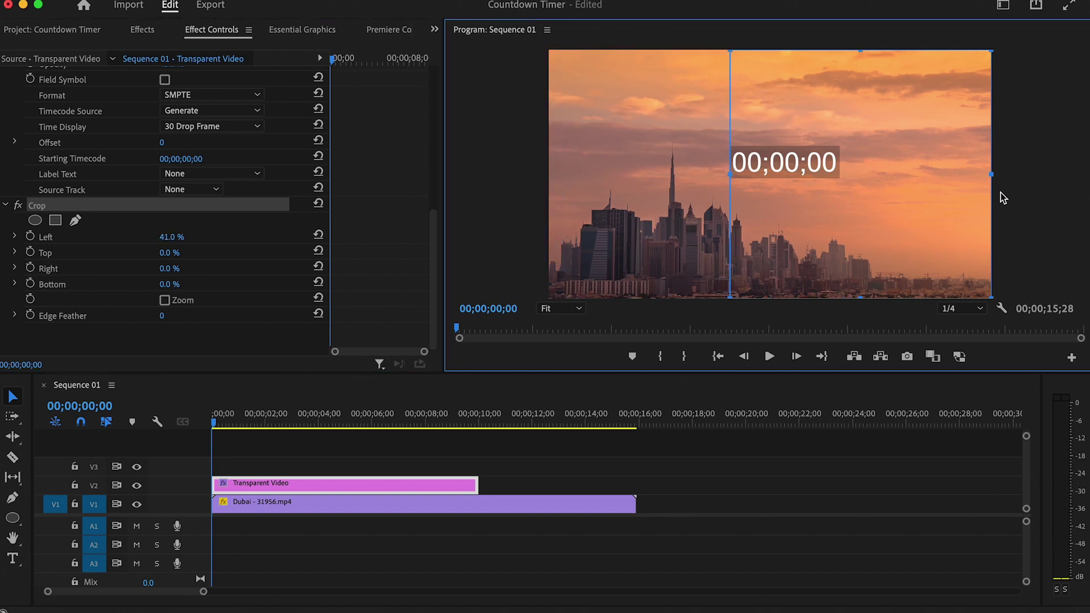
left_click_drag(993, 177, 804, 197)
Step: Play the sequence back to check that only the seconds count shows
left_click(770, 356)
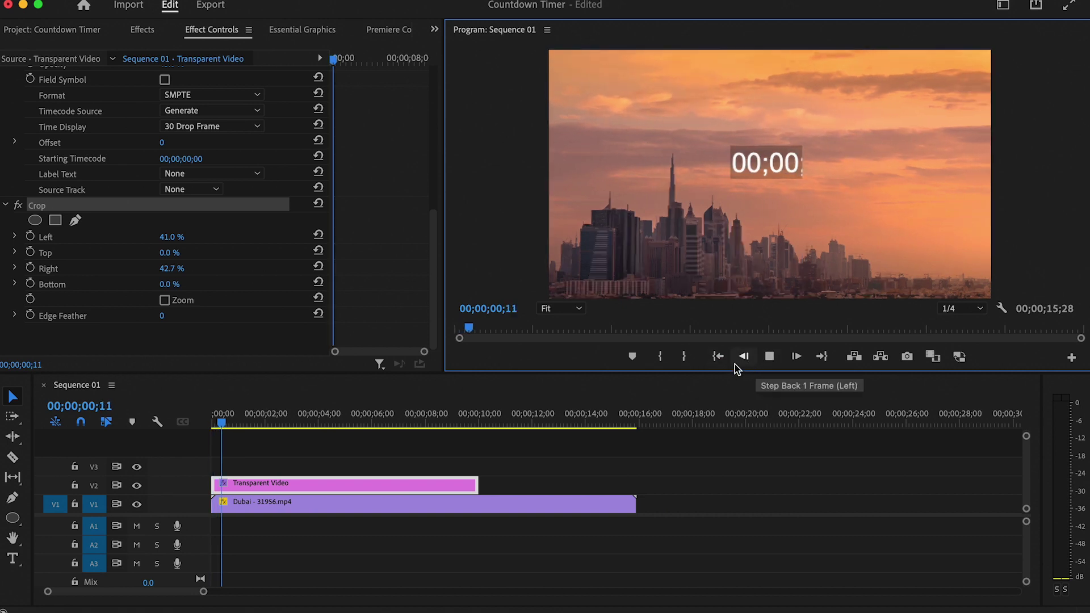
left_click(770, 357)
left_click(770, 357)
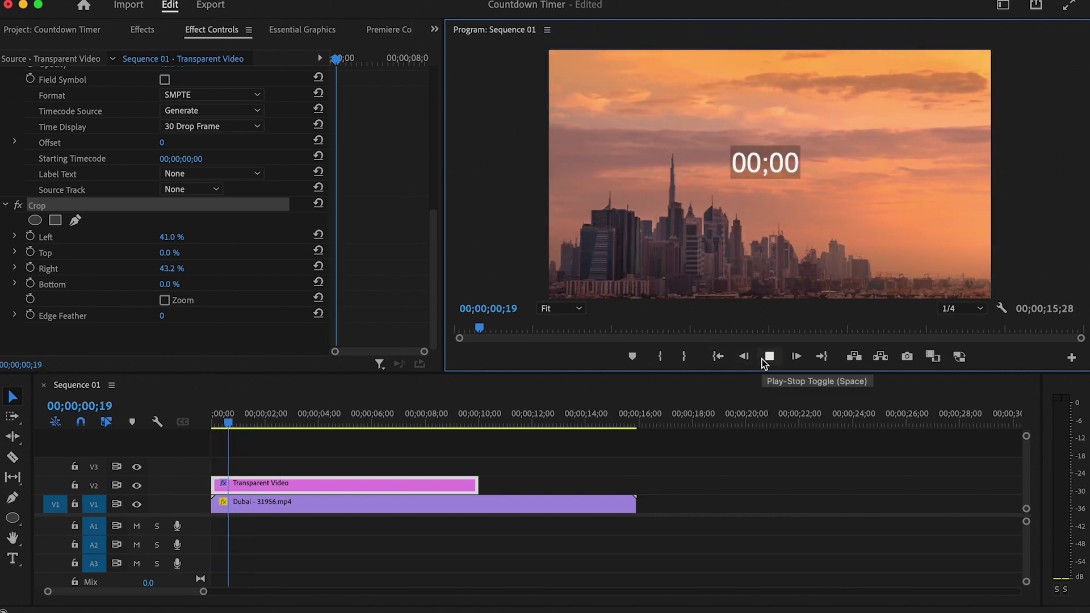
left_click(770, 357)
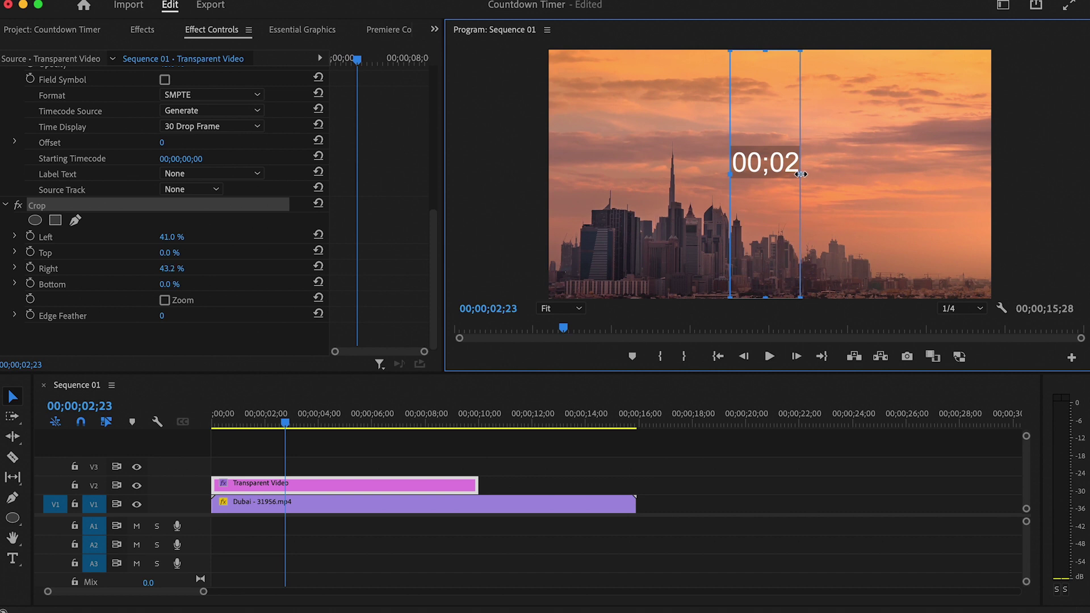
left_click(770, 356)
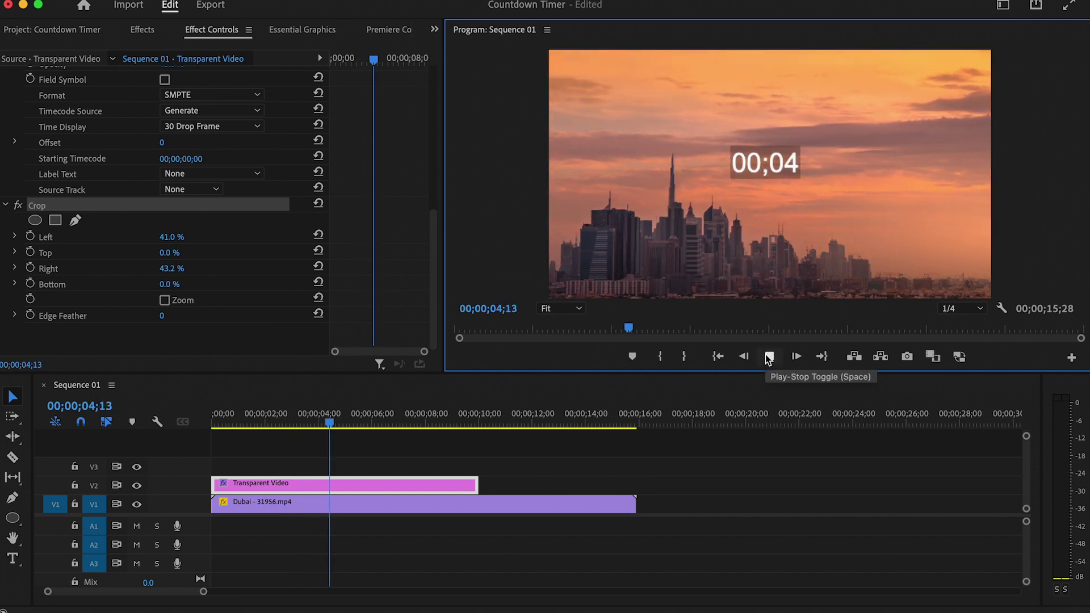
right_click(397, 484)
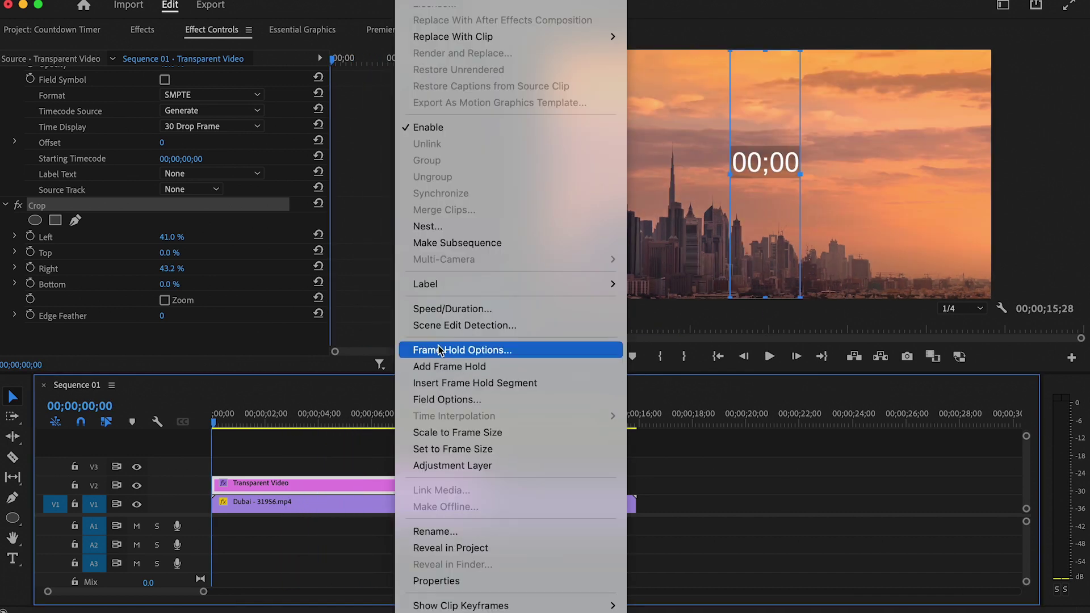
Step: Nest the timecode clip as Nested Sequence 02 and reverse its speed to count down from 00;10
left_click(436, 226)
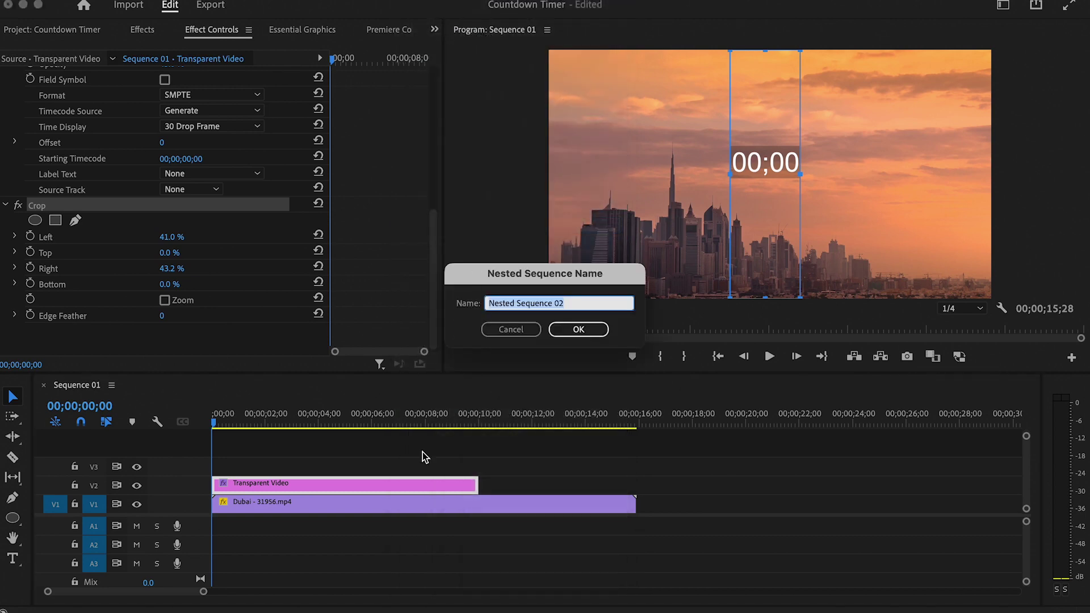
left_click(566, 330)
right_click(438, 483)
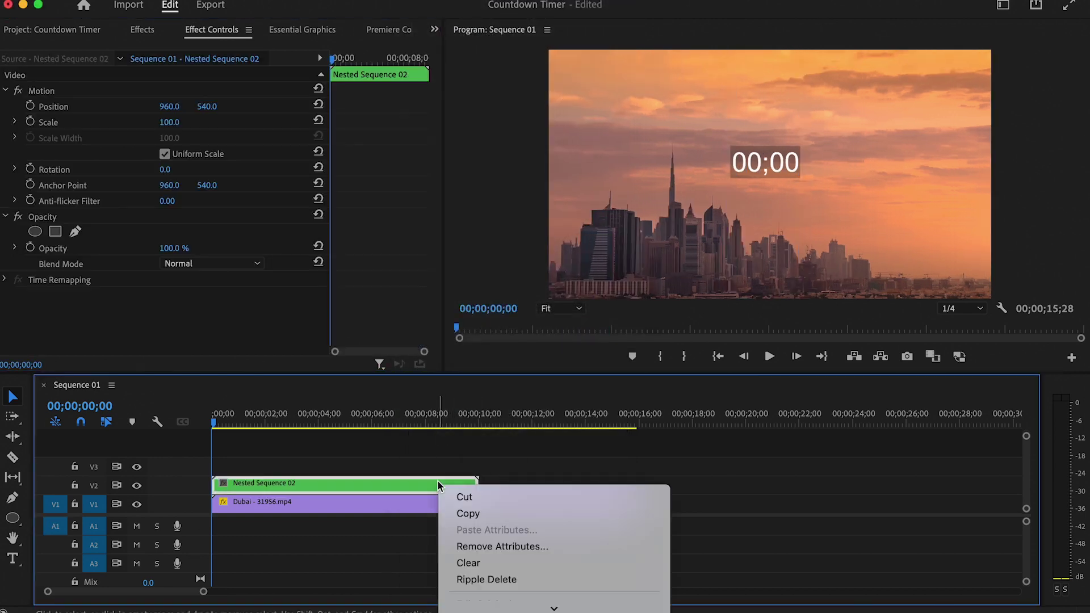
left_click(499, 307)
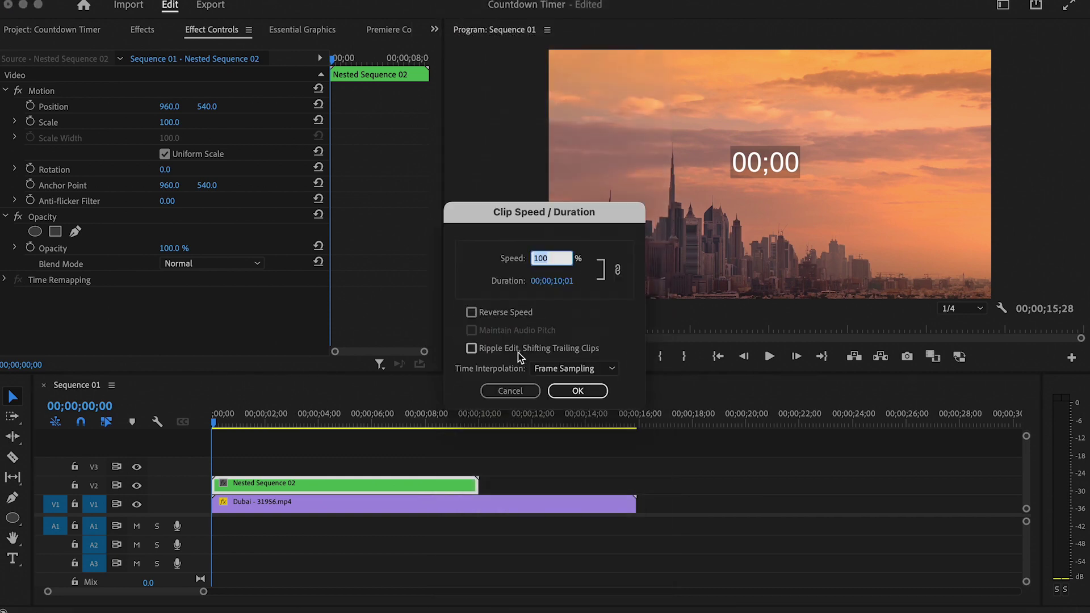
left_click(500, 316)
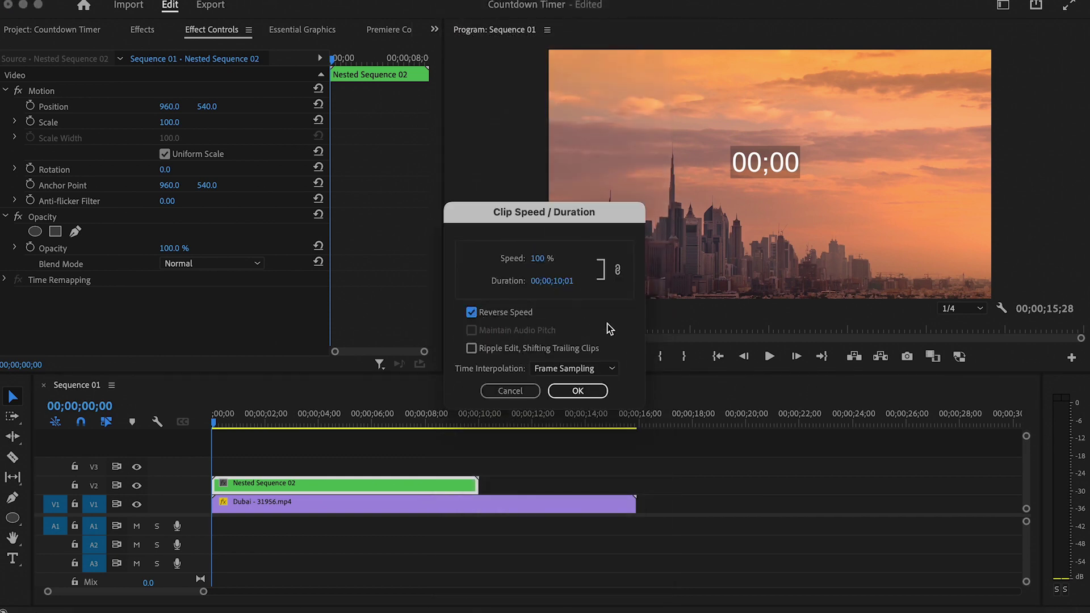
left_click(578, 391)
key("space")
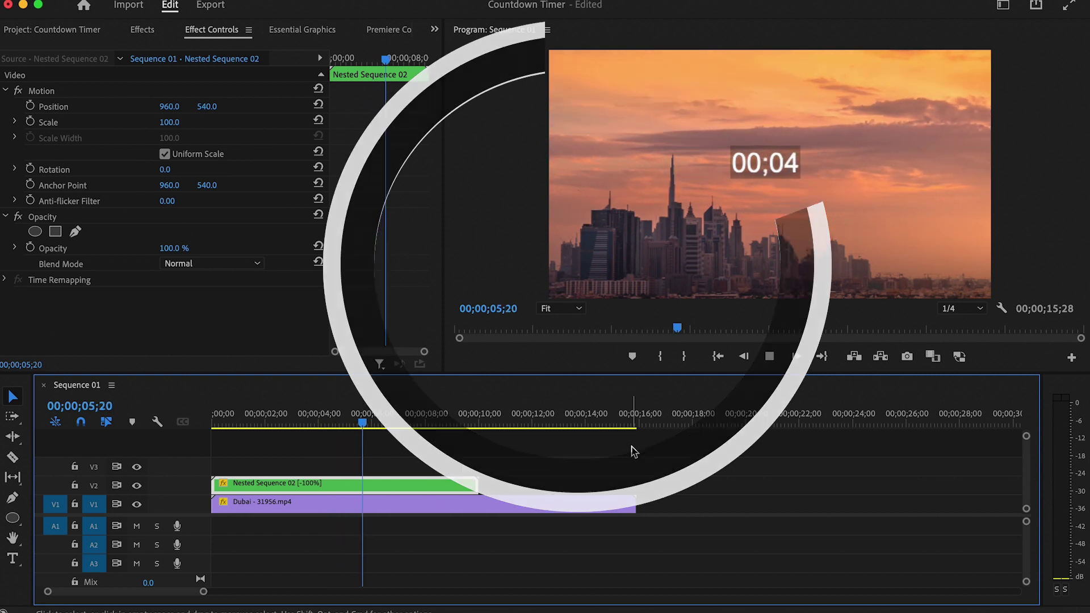
Step: Draw a circle with the Ellipse Tool over the skyline and reposition it
key("space")
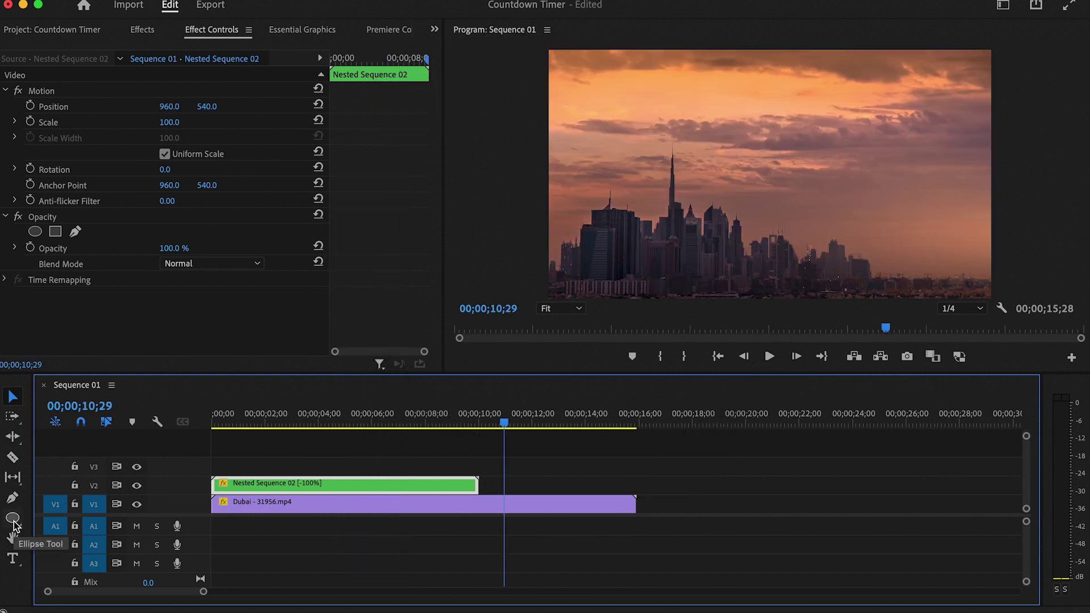
left_click(13, 518)
left_click_drag(698, 118, 888, 214)
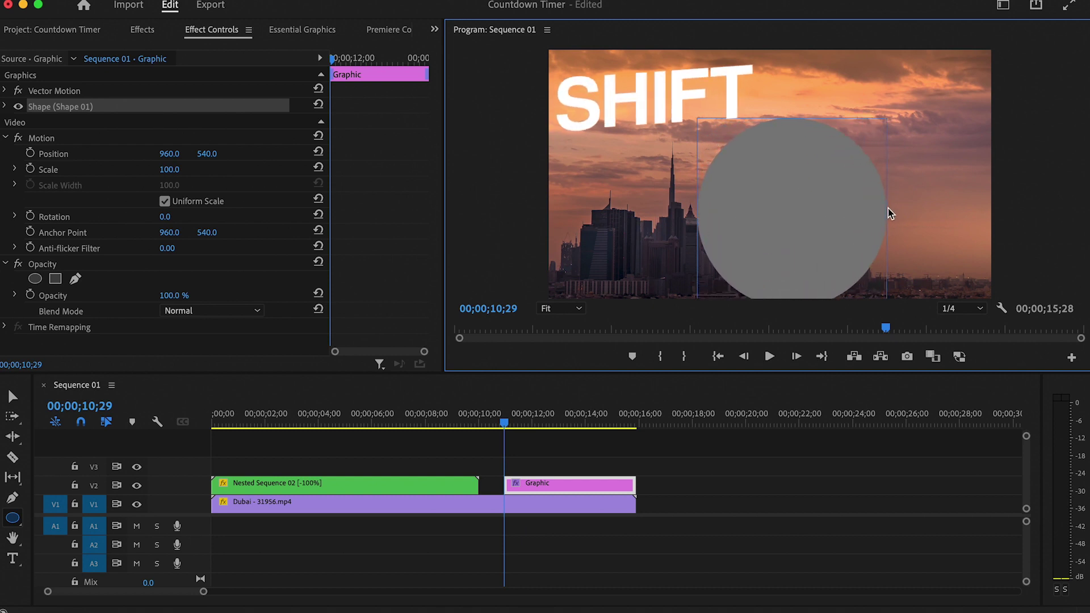
key("v")
left_click_drag(789, 281, 775, 225)
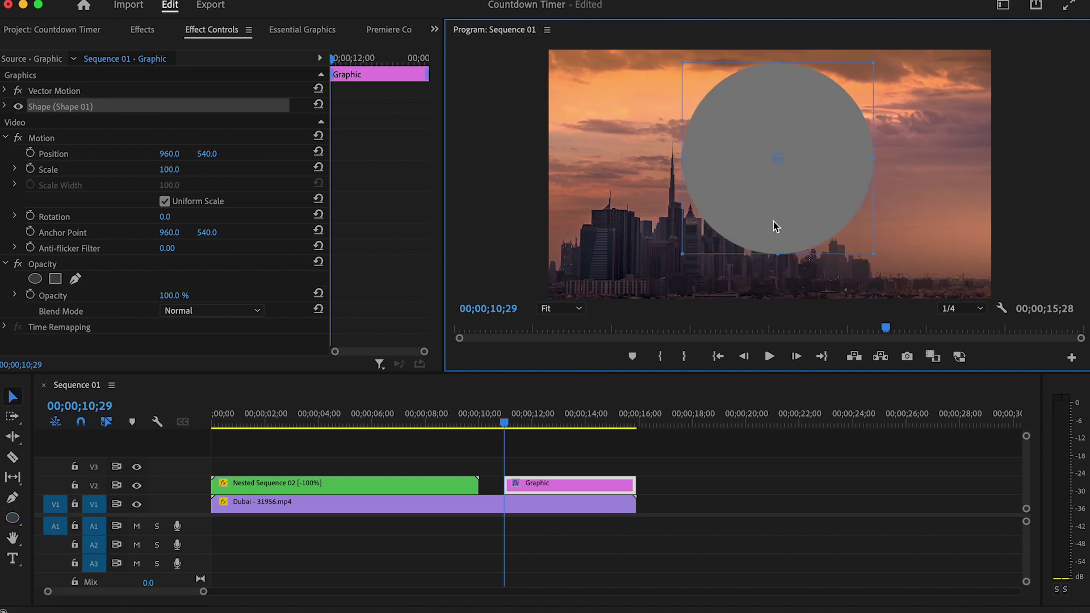
Step: Centre the circle in the frame, remove its fill and give it a black stroke of 59
left_click(294, 33)
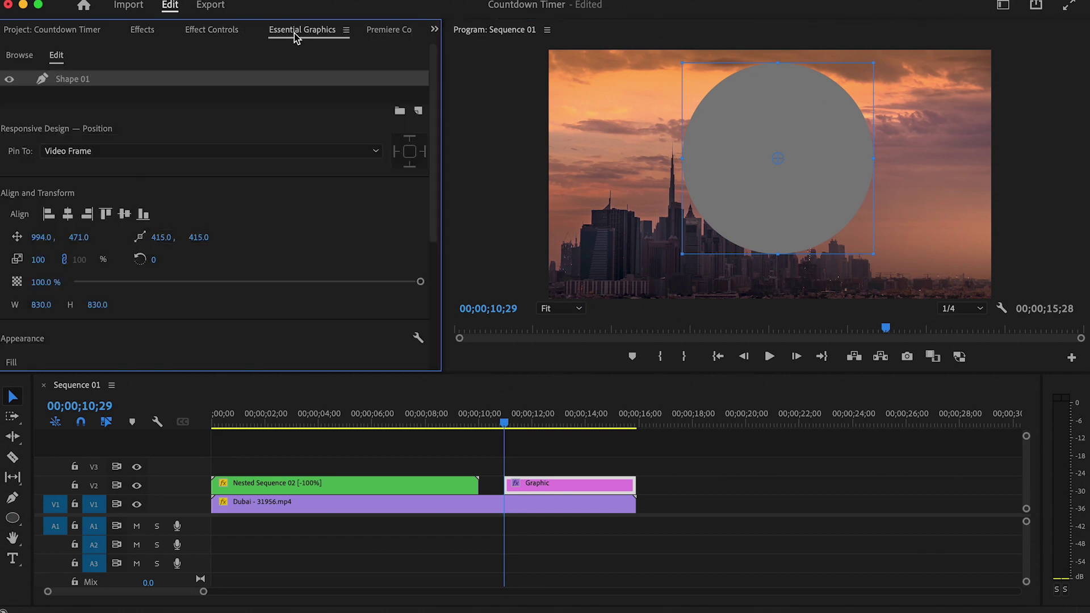
left_click(67, 214)
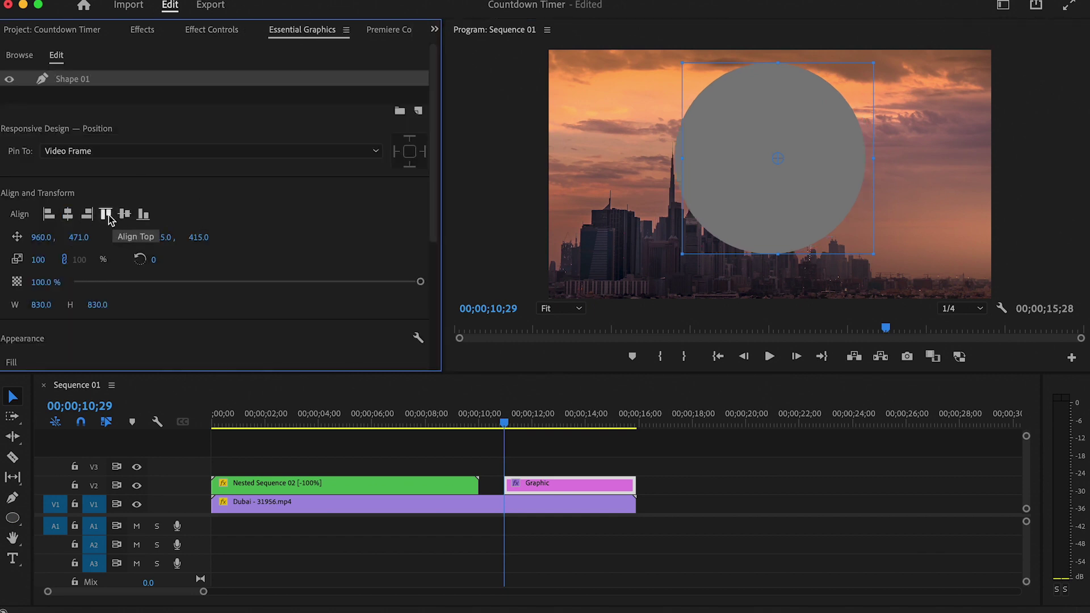
left_click(125, 213)
scroll(22, 188, "down", 5)
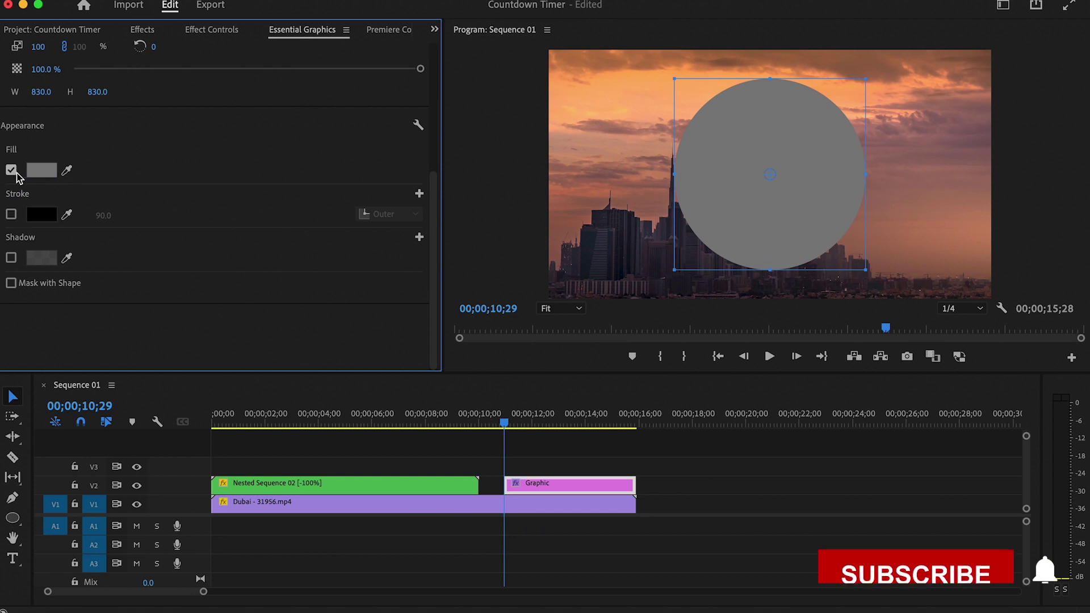
left_click(11, 170)
left_click(11, 214)
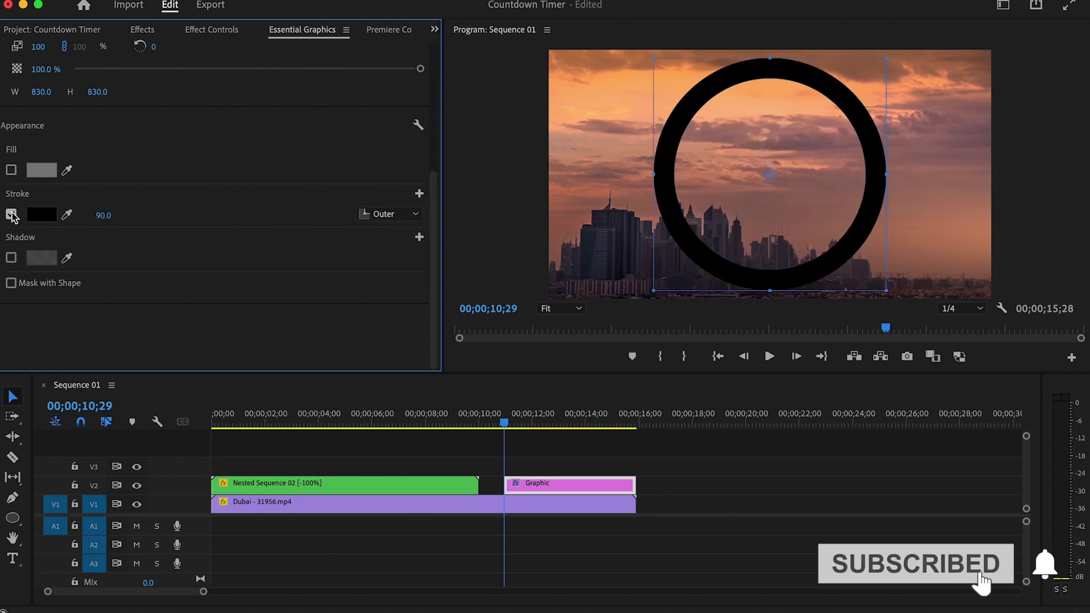
left_click_drag(103, 216, 85, 215)
Step: Duplicate the Shape 01 layer and name the copy Shape 02
scroll(118, 214, "up", 5)
right_click(118, 80)
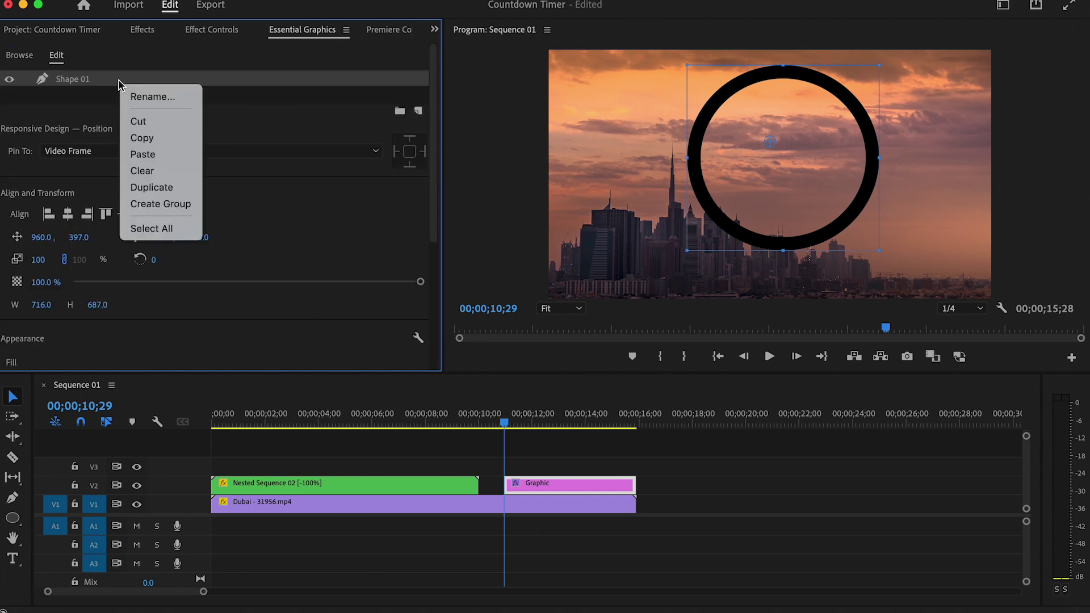
left_click(149, 190)
double_click(96, 96)
left_click(106, 95)
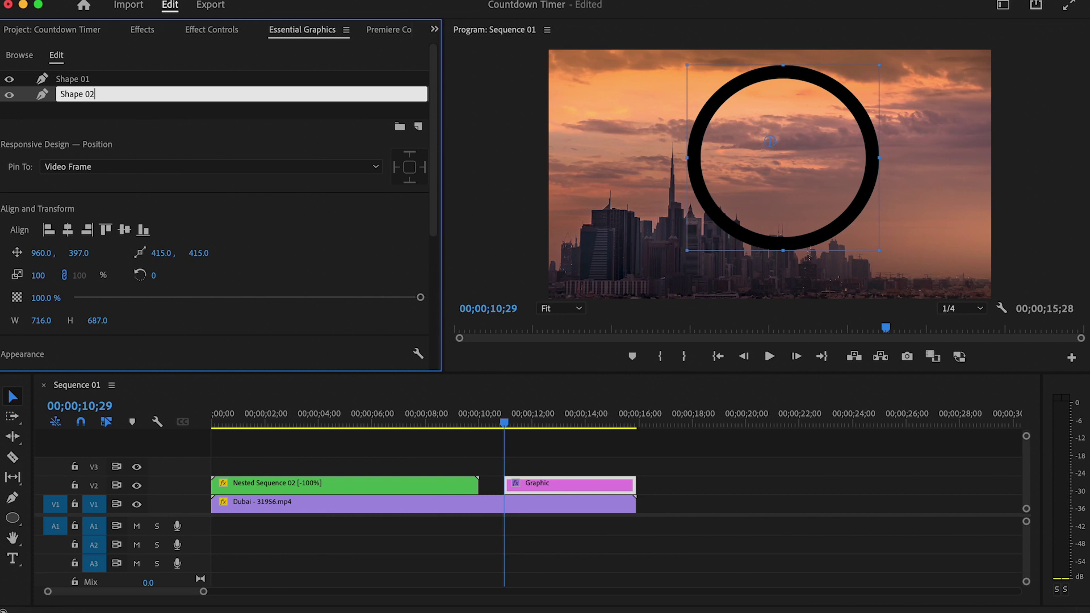
key("Return")
Step: Give Shape 02 a white stroke of width 90 and move the Graphic clip up to V3
scroll(161, 127, "down", 5)
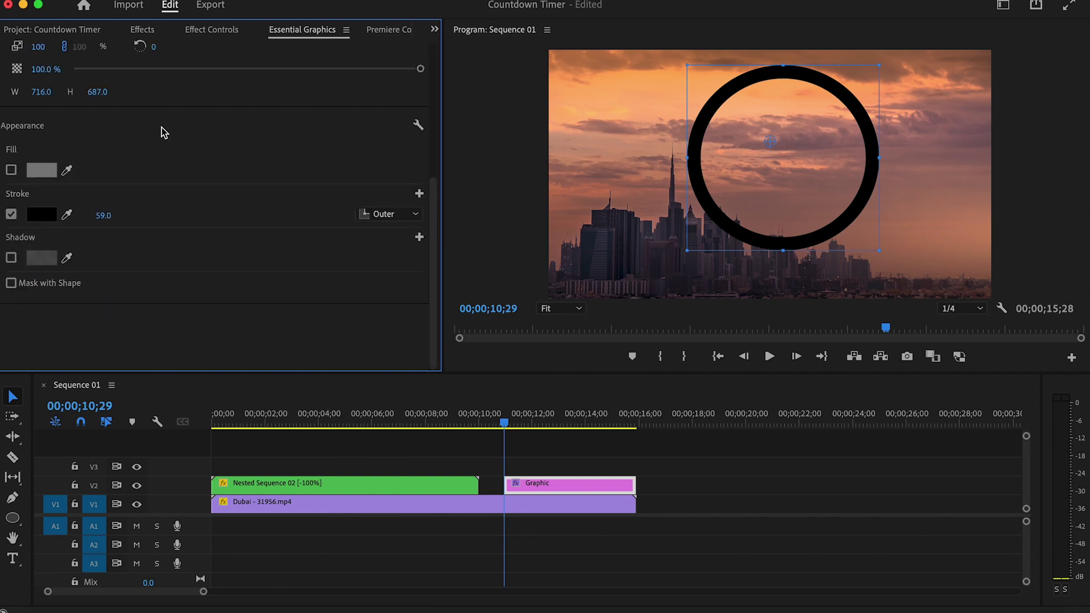
left_click(54, 215)
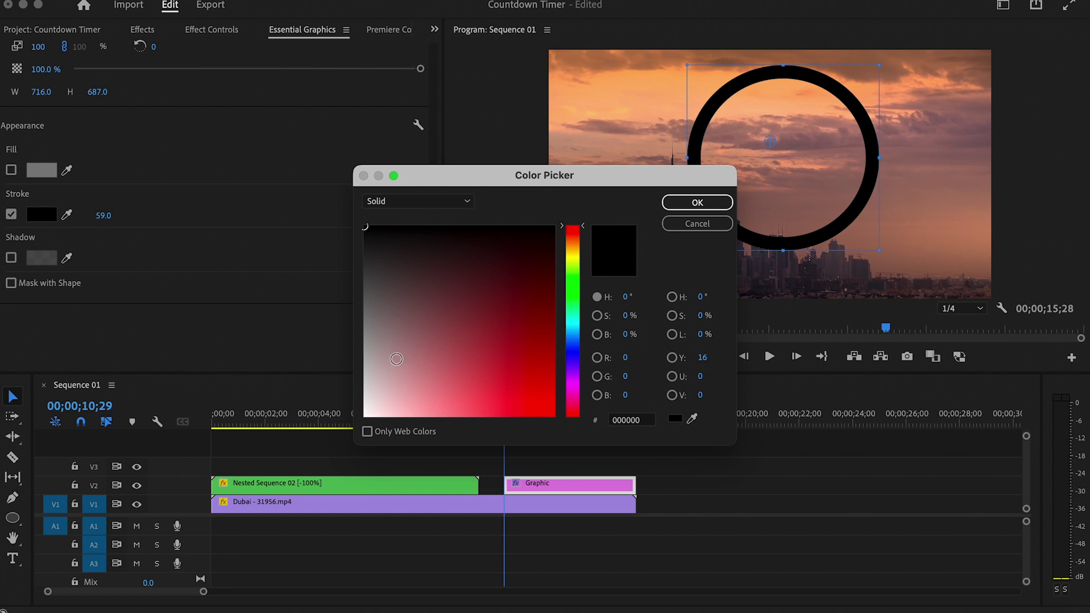
left_click(363, 416)
left_click(697, 203)
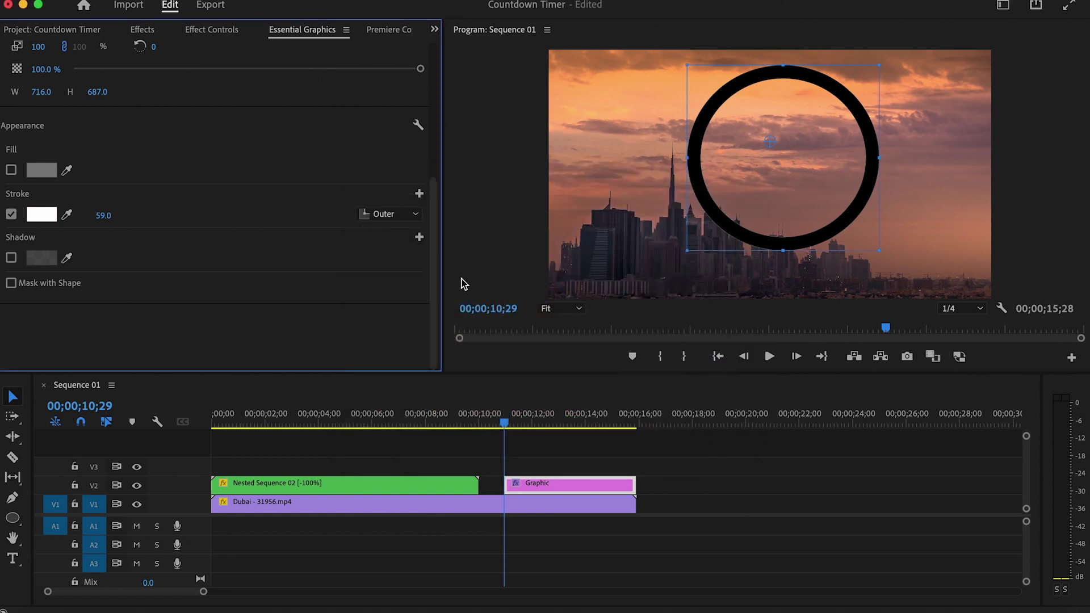
left_click(104, 215)
type("90")
key("Return")
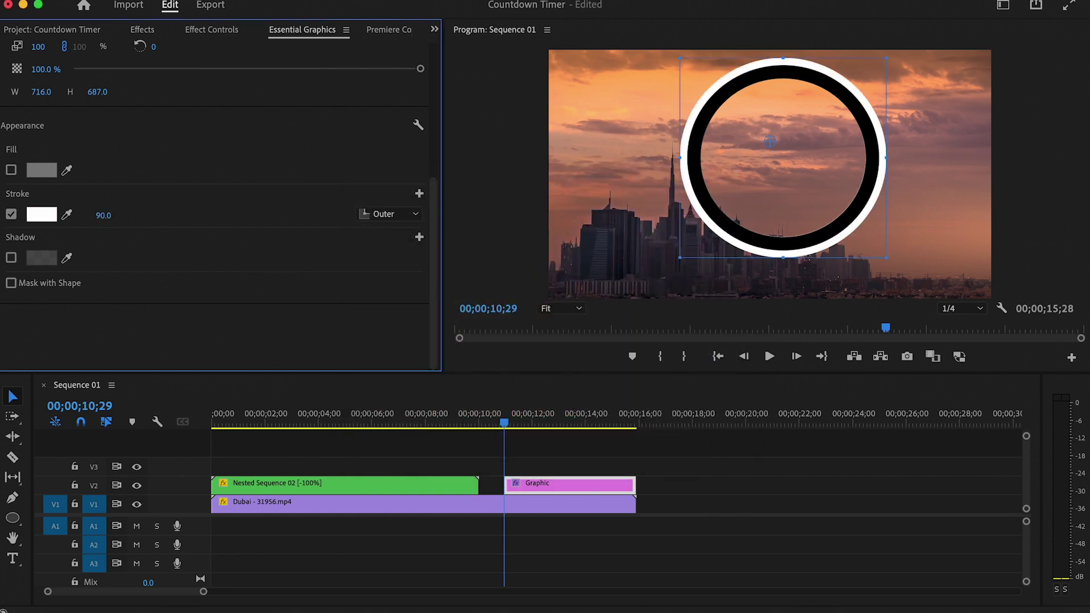
left_click_drag(568, 486, 744, 458)
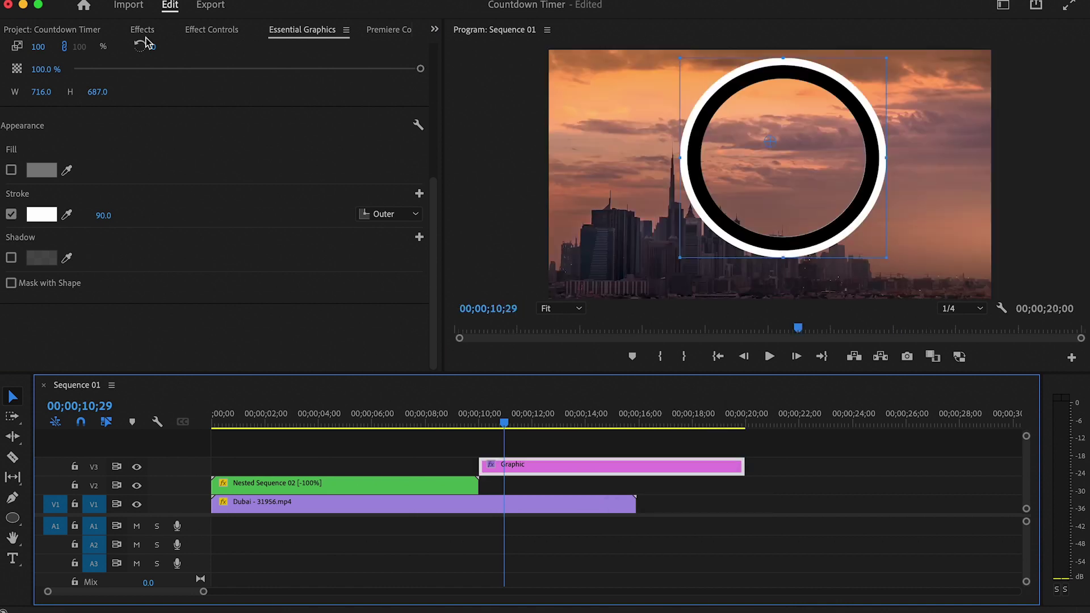
Step: Apply Radial Wipe (searched as 'radia') to the ring Graphic and start keyframing Transition Completion
left_click(142, 30)
left_click(146, 51)
type("rad")
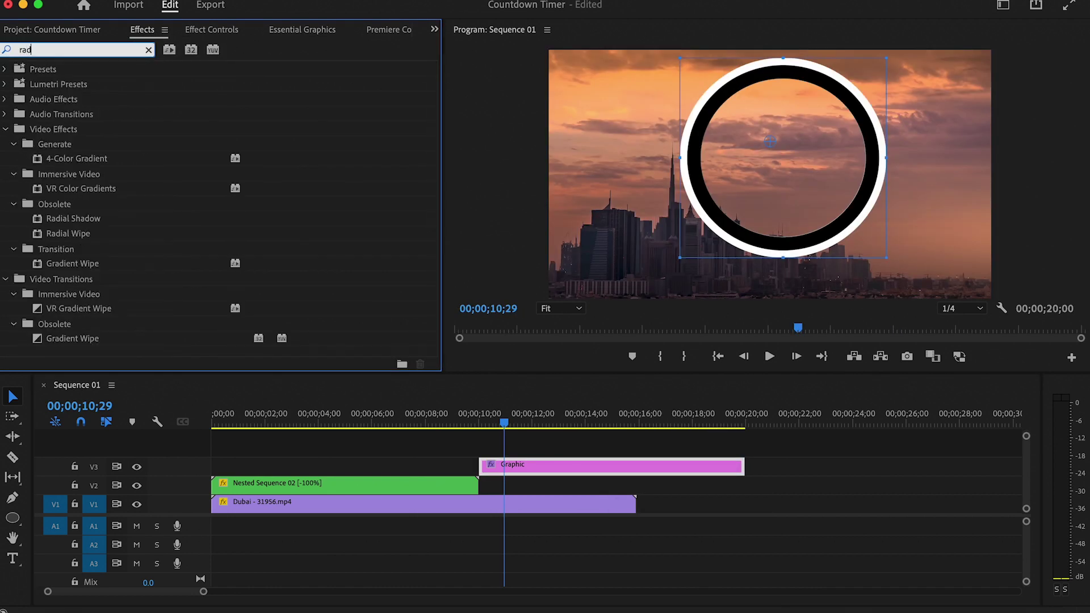
type("ial w")
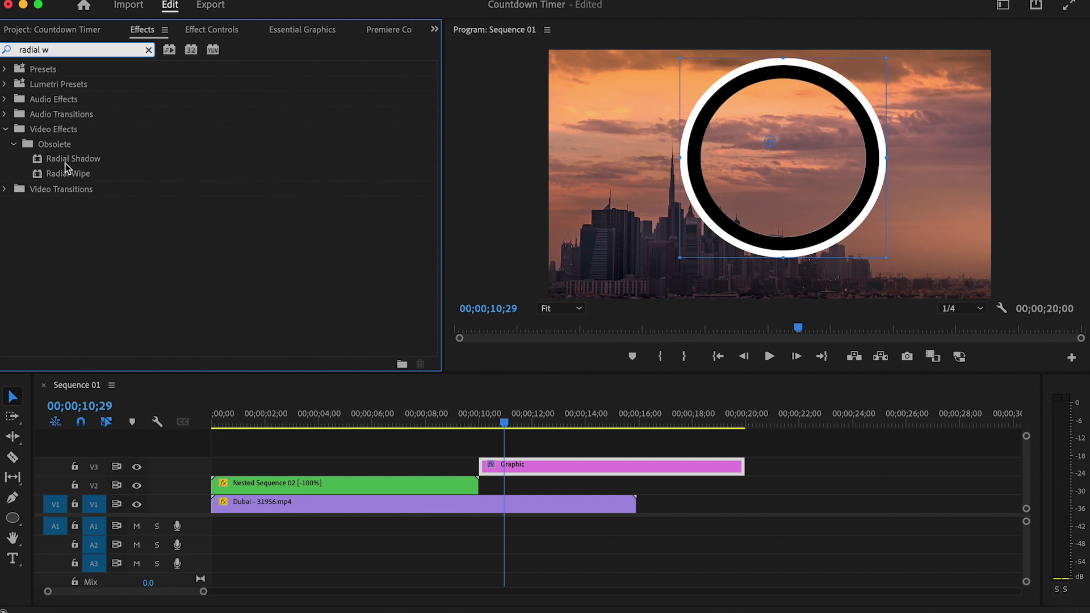
left_click(90, 179)
left_click_drag(341, 358, 526, 471)
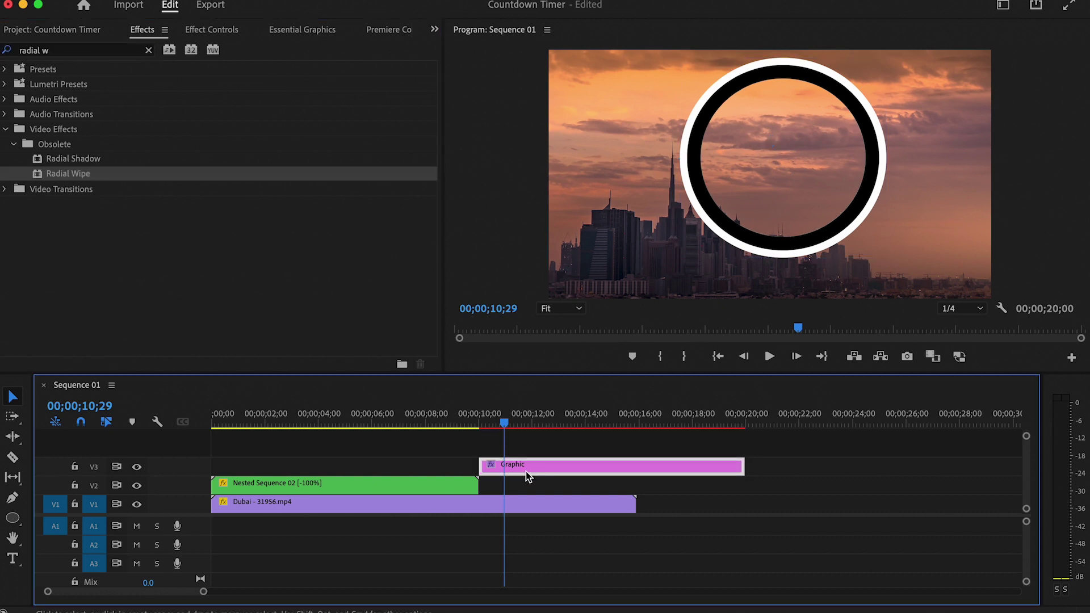
left_click(30, 138)
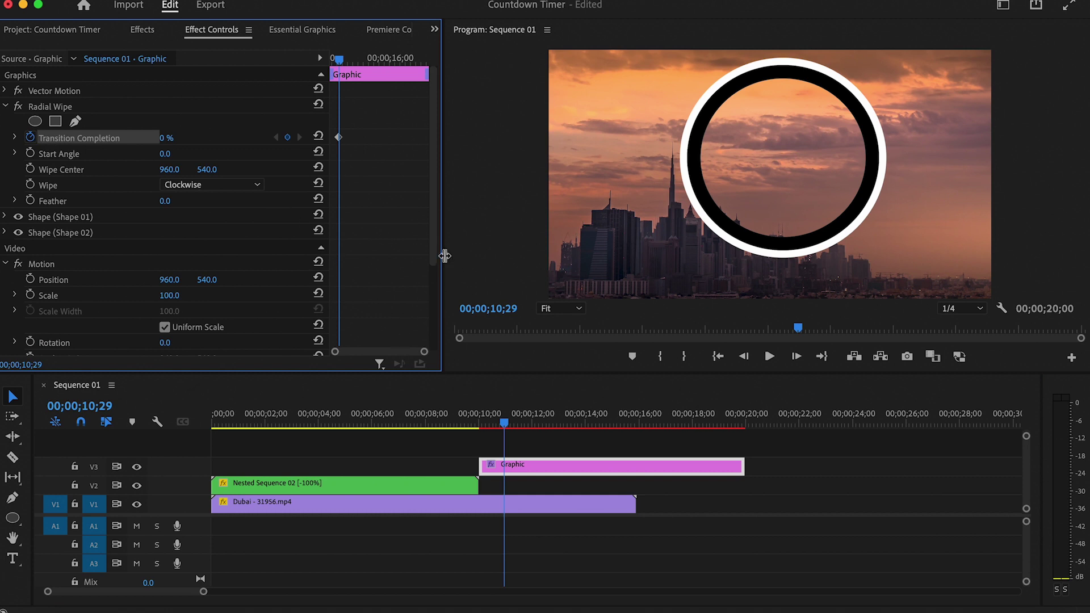
Step: Keyframe Transition Completion at 0% at the clip start and 100% at the clip end
left_click_drag(442, 260, 460, 260)
left_click_drag(287, 142, 262, 147)
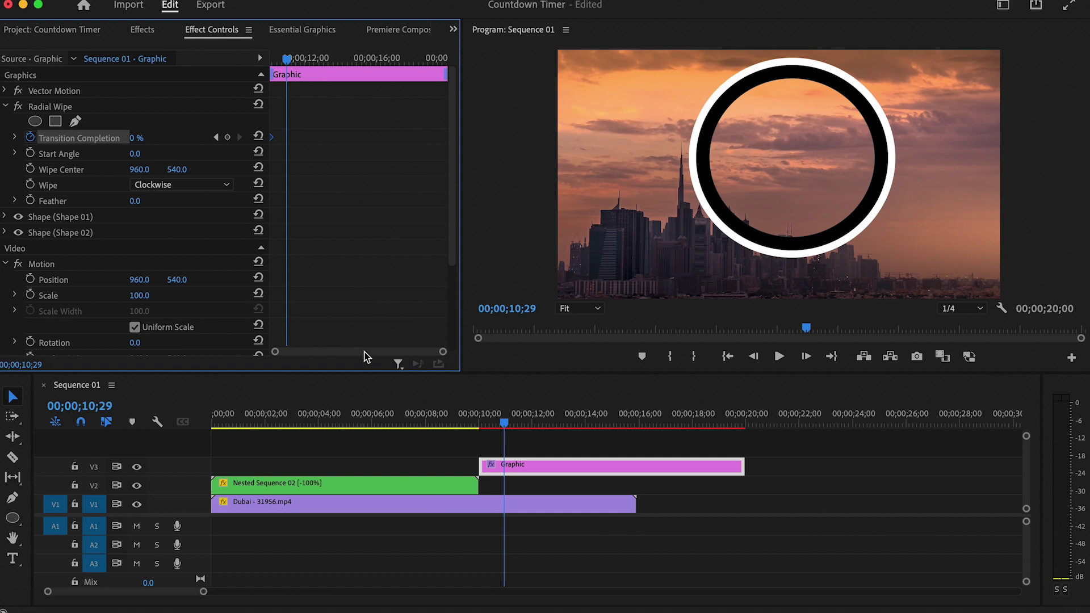
left_click(137, 138)
key("Return")
left_click_drag(286, 138, 446, 138)
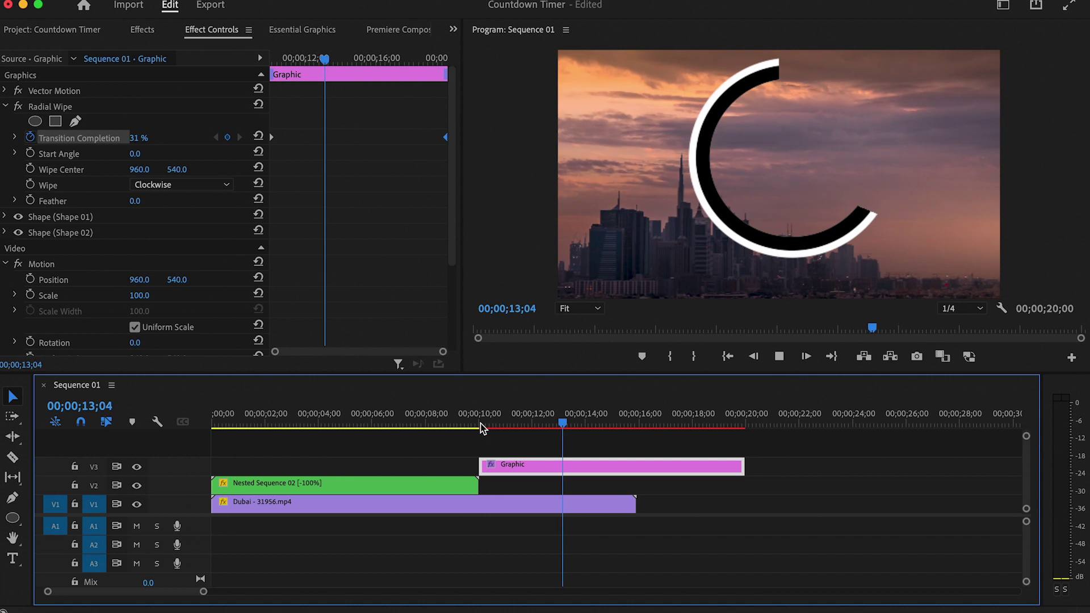
key("space")
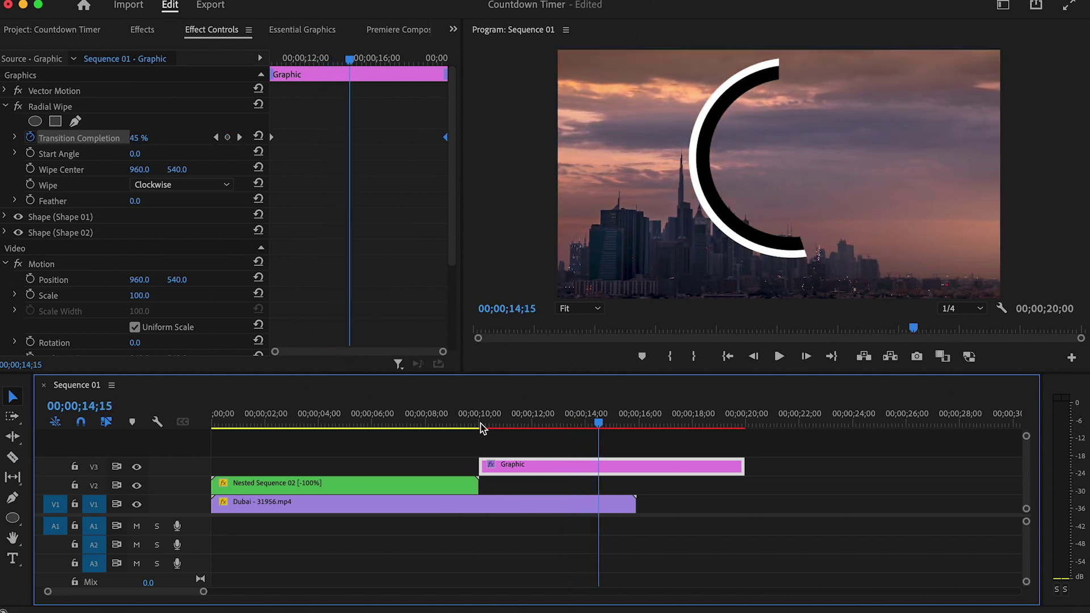
Step: Ease out both wipe keyframes and move the ring Graphic to the sequence start
right_click(272, 141)
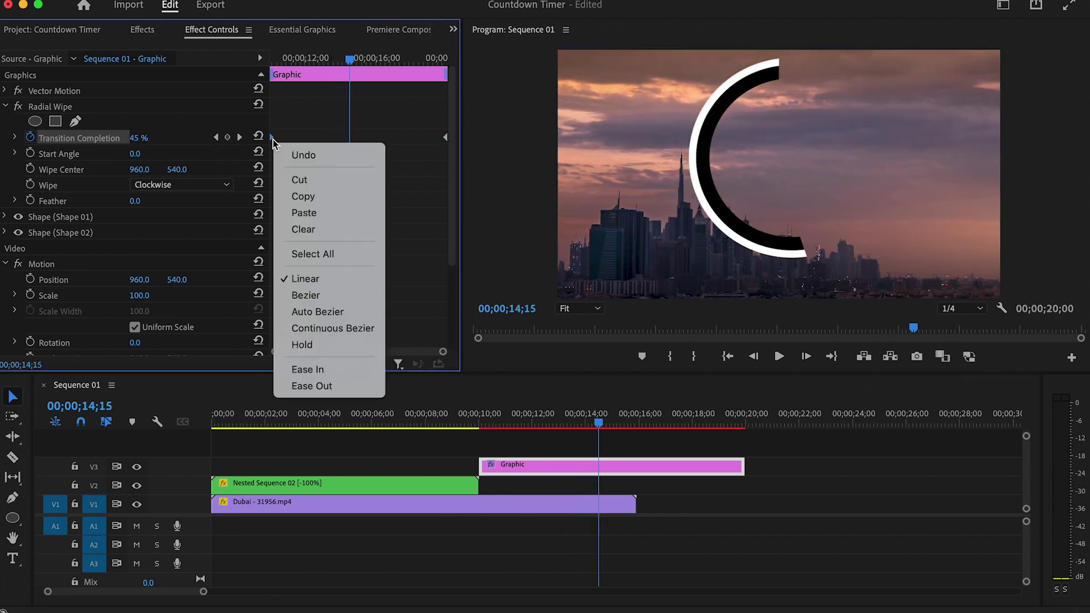
left_click(331, 386)
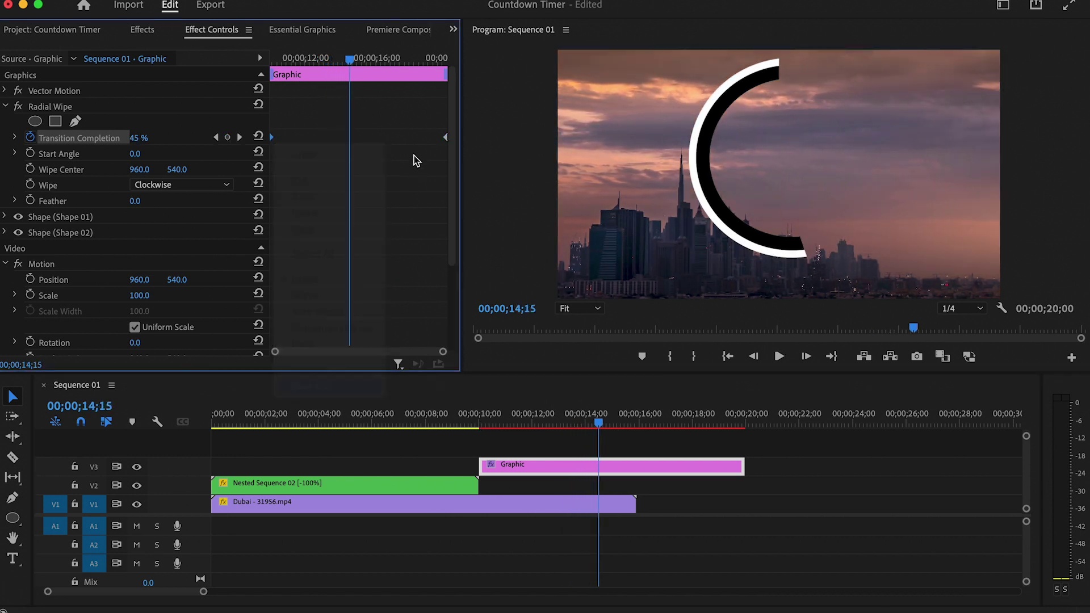
right_click(447, 140)
left_click(492, 386)
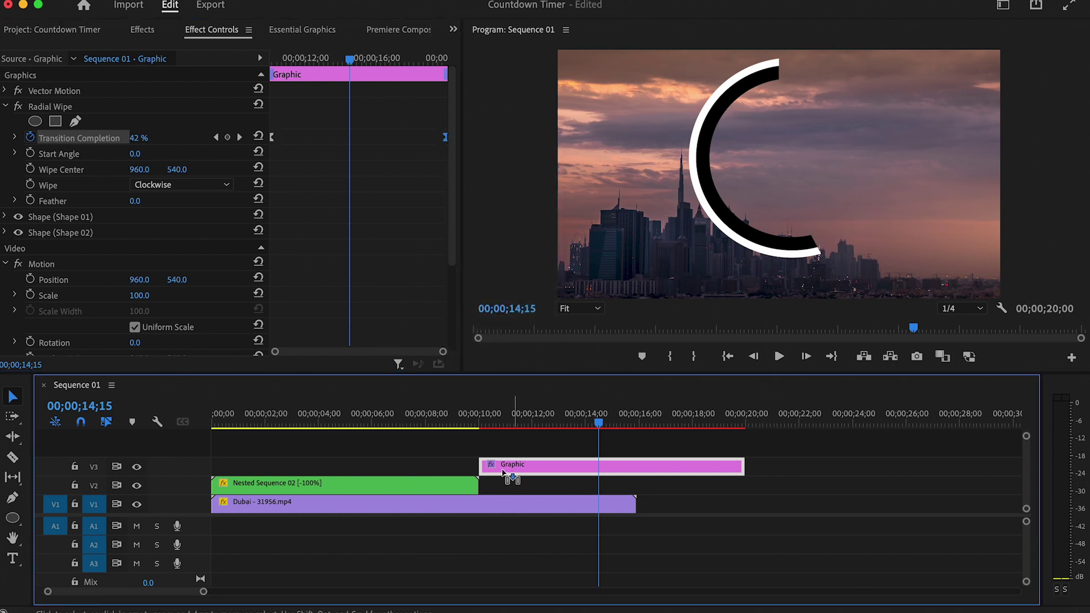
left_click_drag(515, 469, 243, 471)
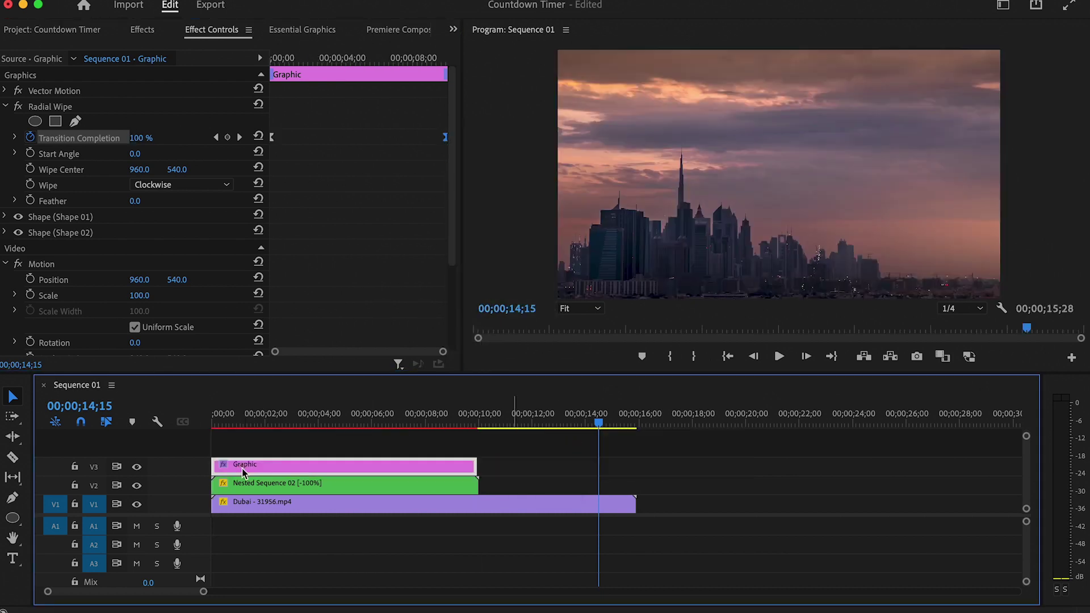
Step: Trim the ring graphic to end with the countdown and centre the black ring inside the white ring
left_click_drag(471, 465, 477, 465)
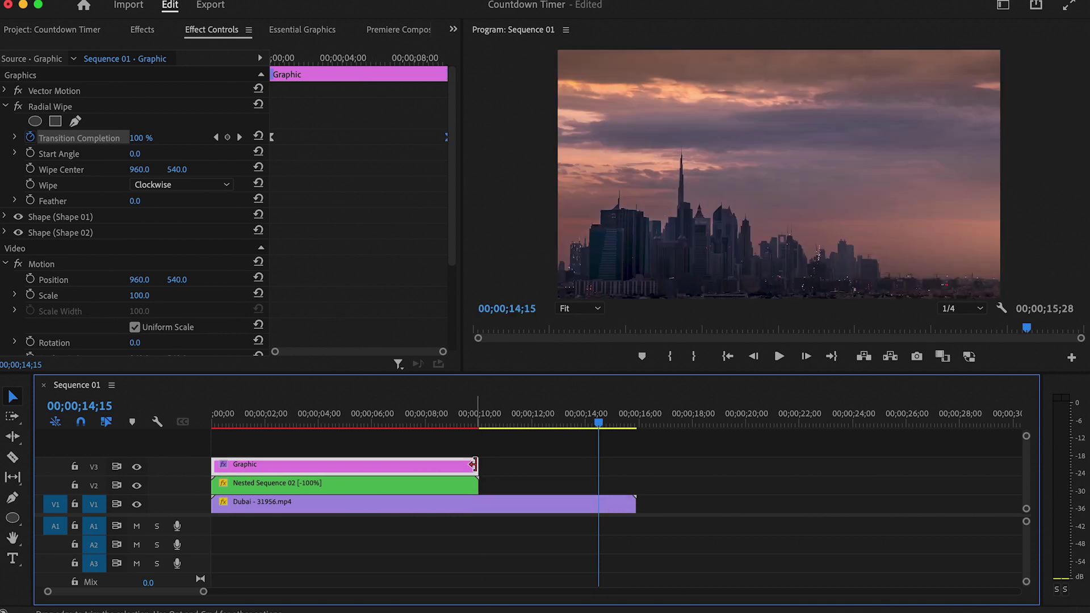
key("Home")
left_click(794, 176)
left_click_drag(794, 176, 783, 176)
Step: Scale the countdown timer to 145 at position 1033, 556, then play from the start
left_click(266, 486)
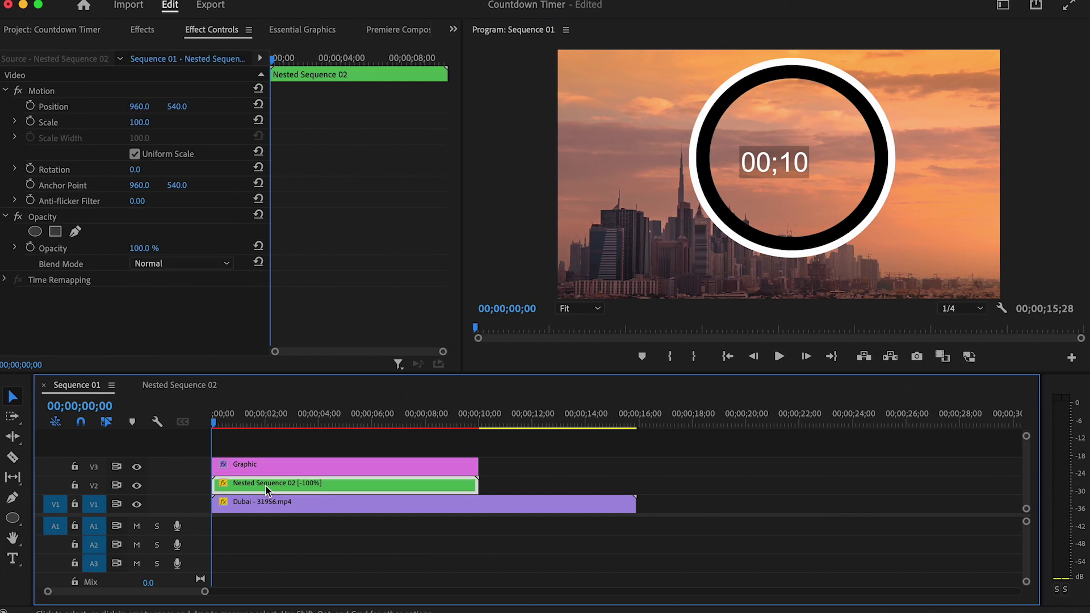
left_click_drag(142, 113, 148, 114)
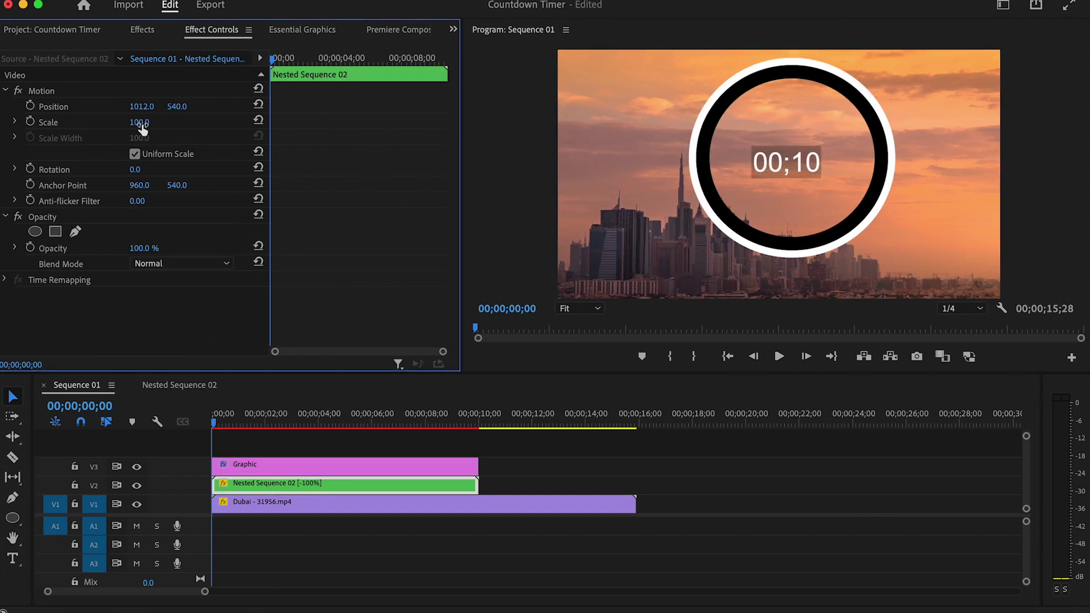
left_click_drag(142, 128, 184, 107)
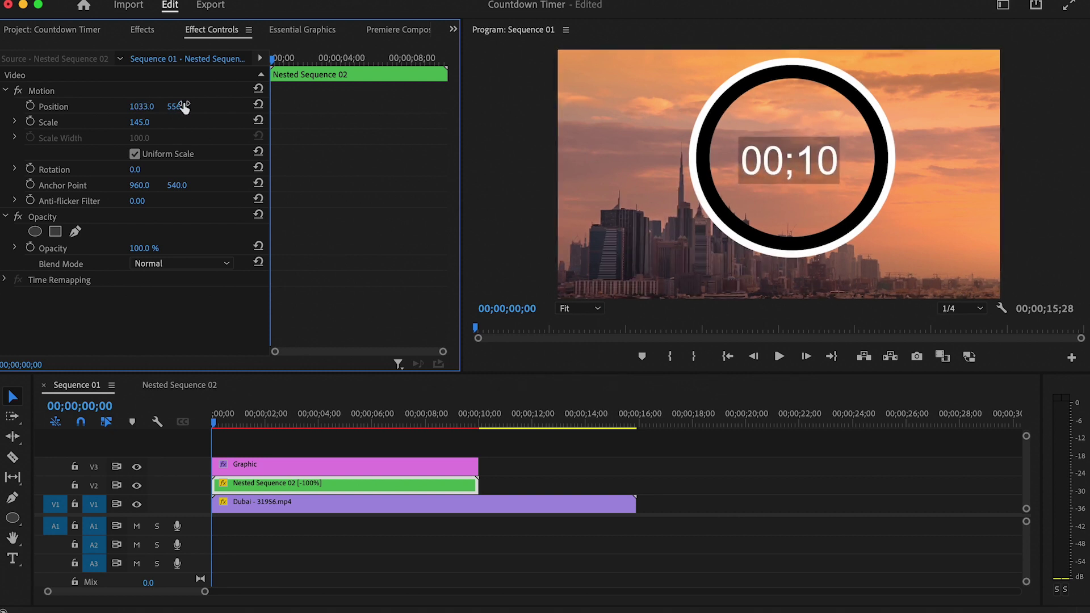
left_click(332, 448)
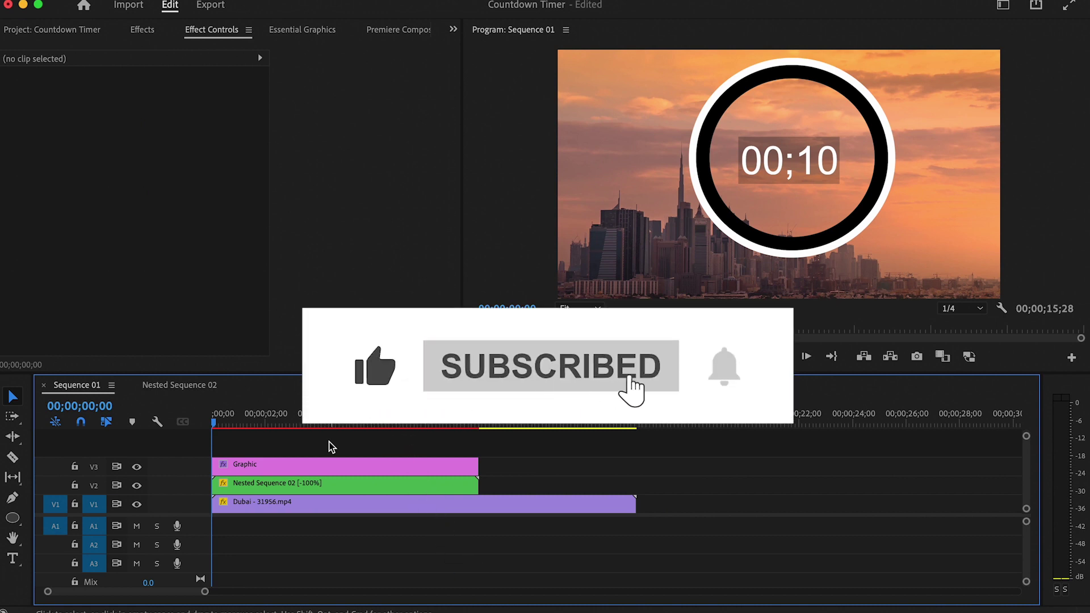
key("space")
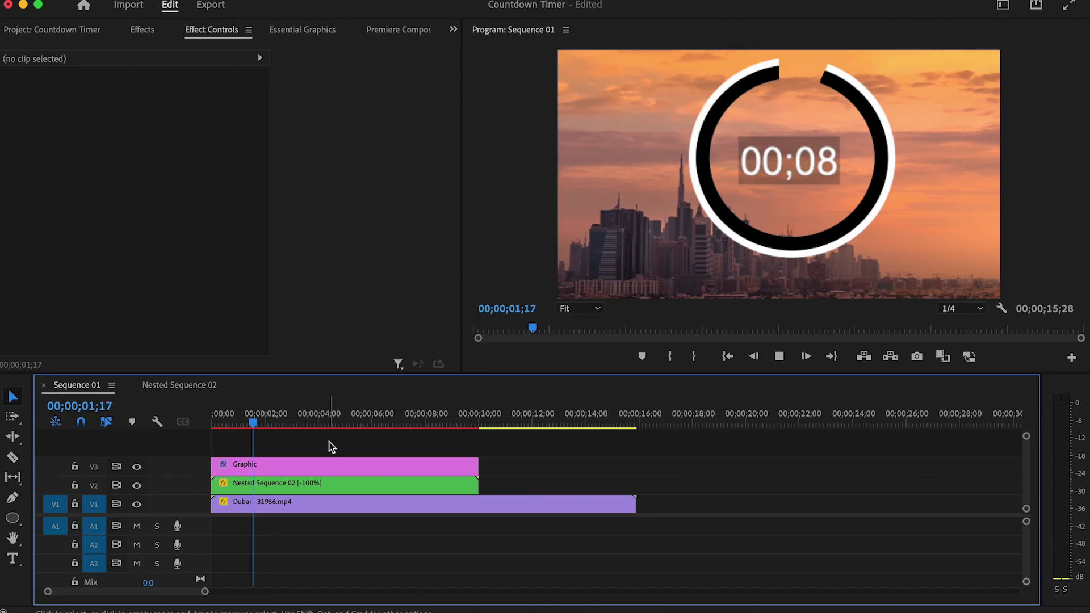